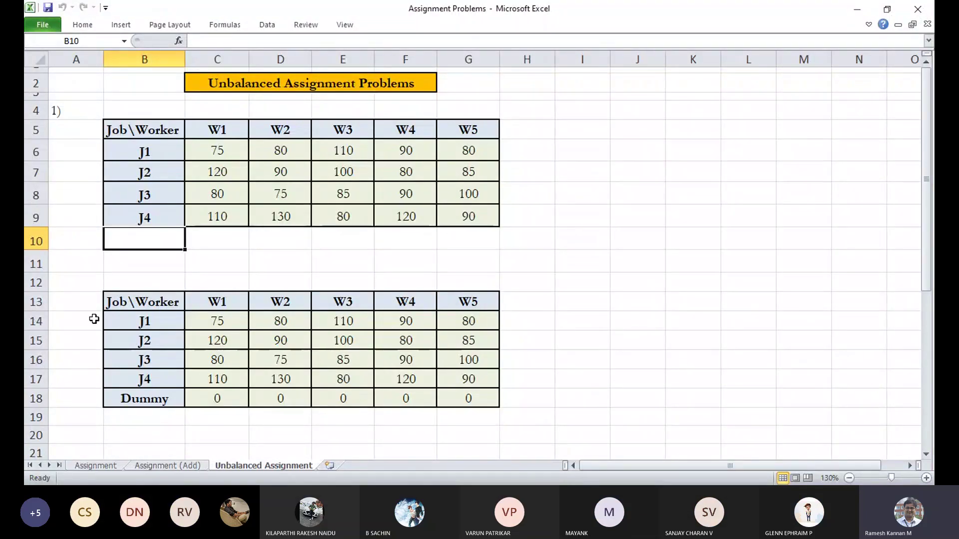
# On the Assignment sheet, point out job J1 and worker W1 in the cost table.
pyautogui.click(97, 465)
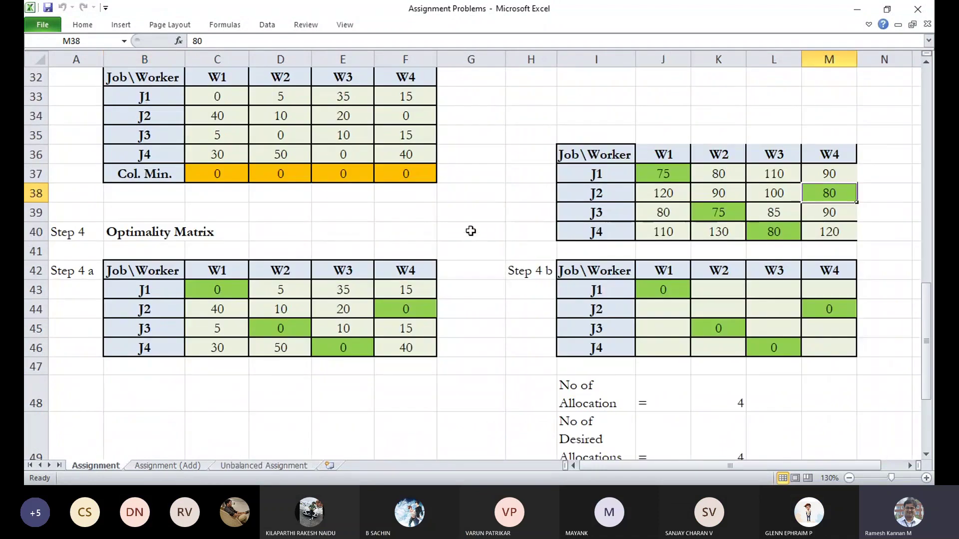
pyautogui.scroll(10, 470, 230)
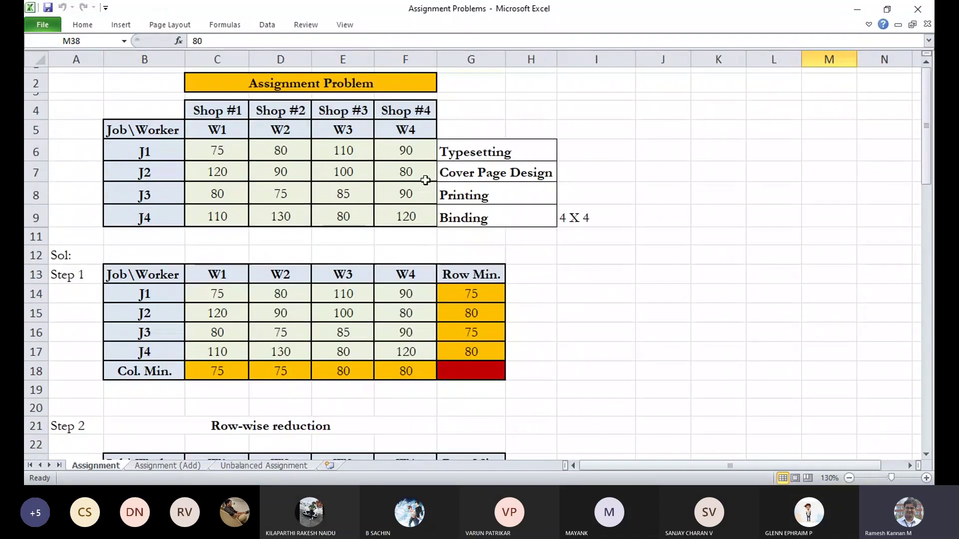
pyautogui.click(166, 157)
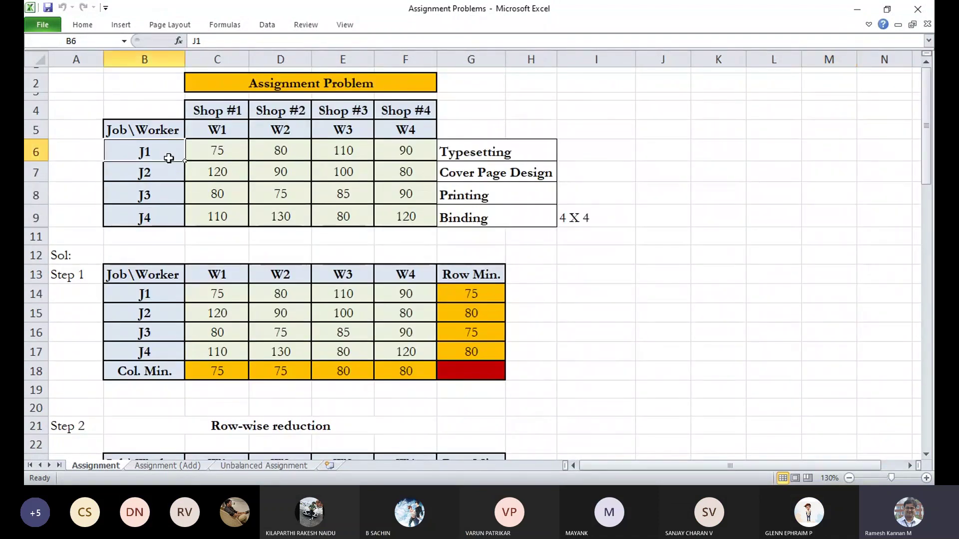
pyautogui.click(227, 131)
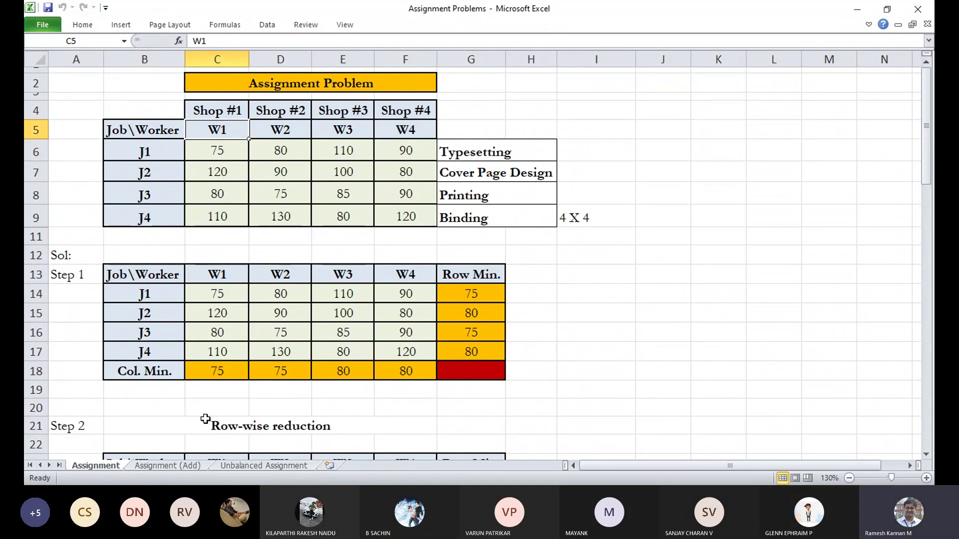
# On Assignment (Add), show J1's green zero assigned to W3 and J3's crossed-out zero.
pyautogui.click(184, 466)
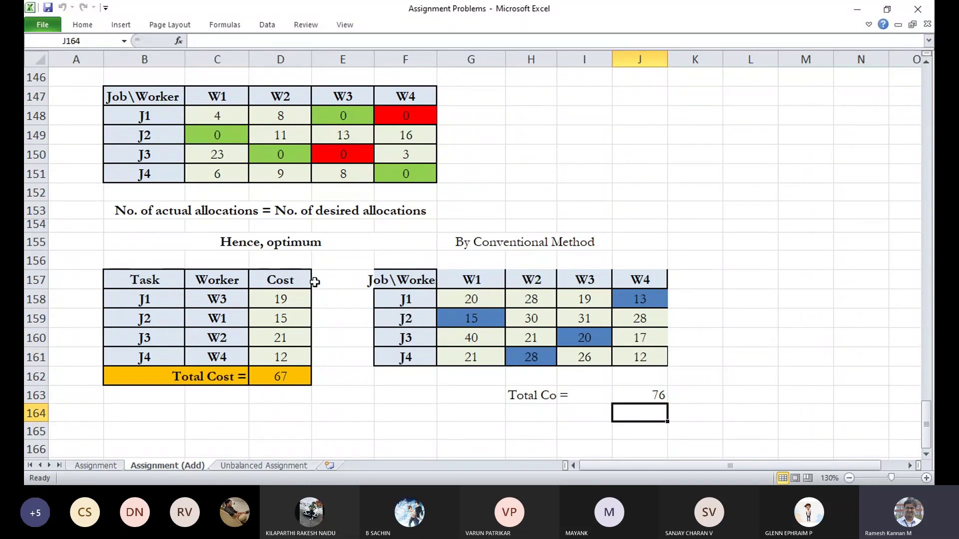
pyautogui.click(346, 111)
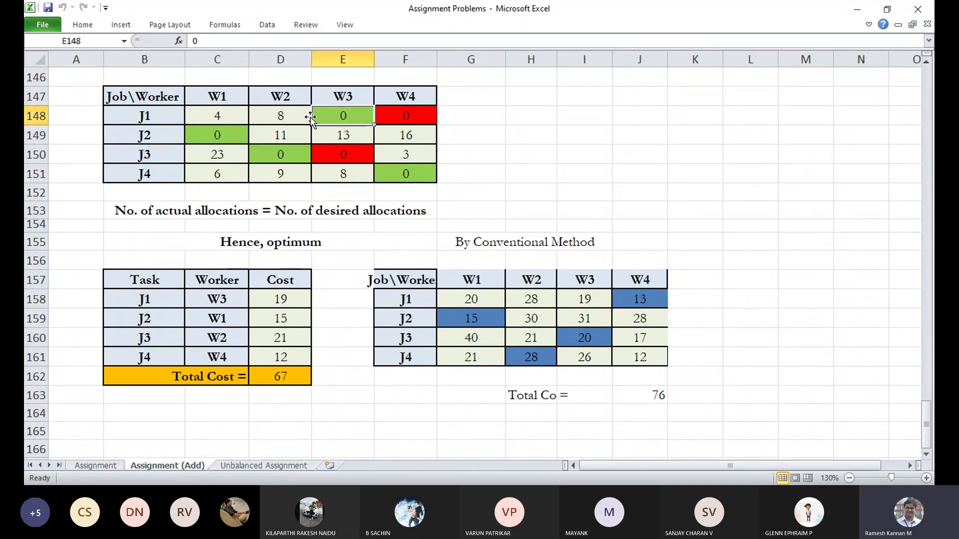
pyautogui.click(333, 154)
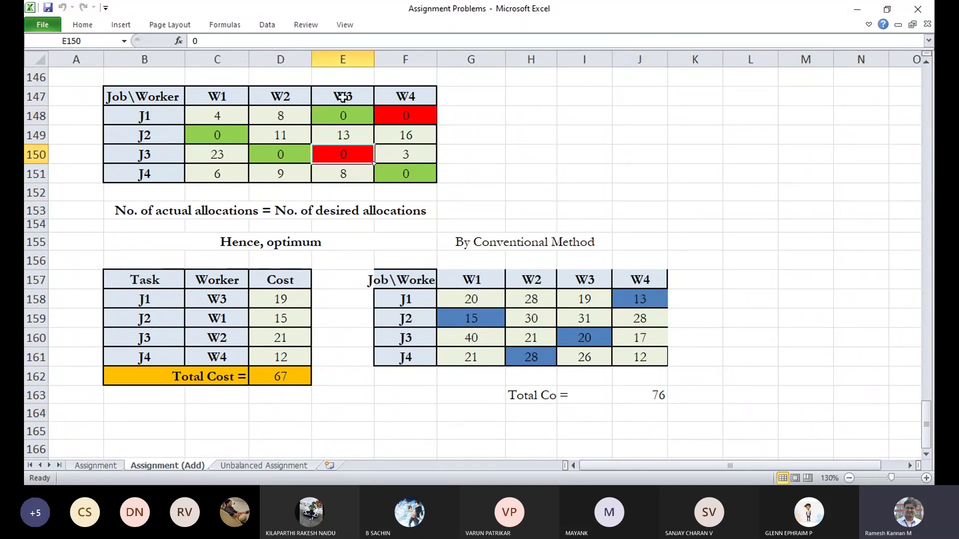
pyautogui.click(343, 96)
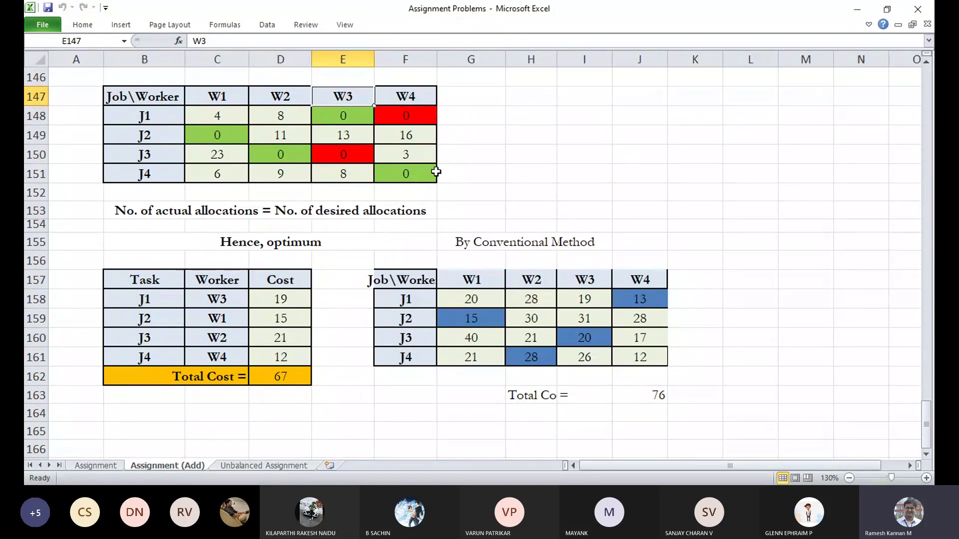
pyautogui.scroll(8, 516, 193)
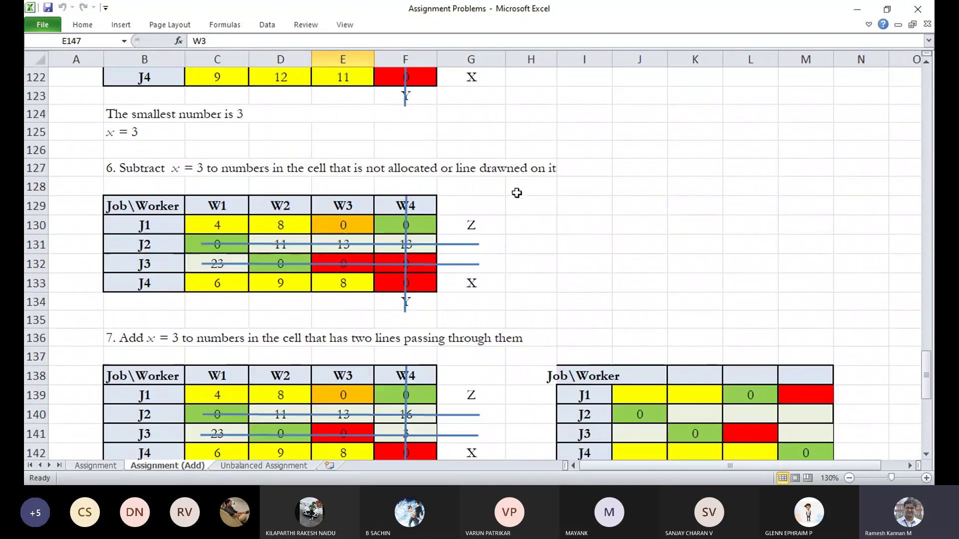
# Review the Hungarian Algorithm title and J1's allocated zero under worker W4.
pyautogui.scroll(20, 516, 193)
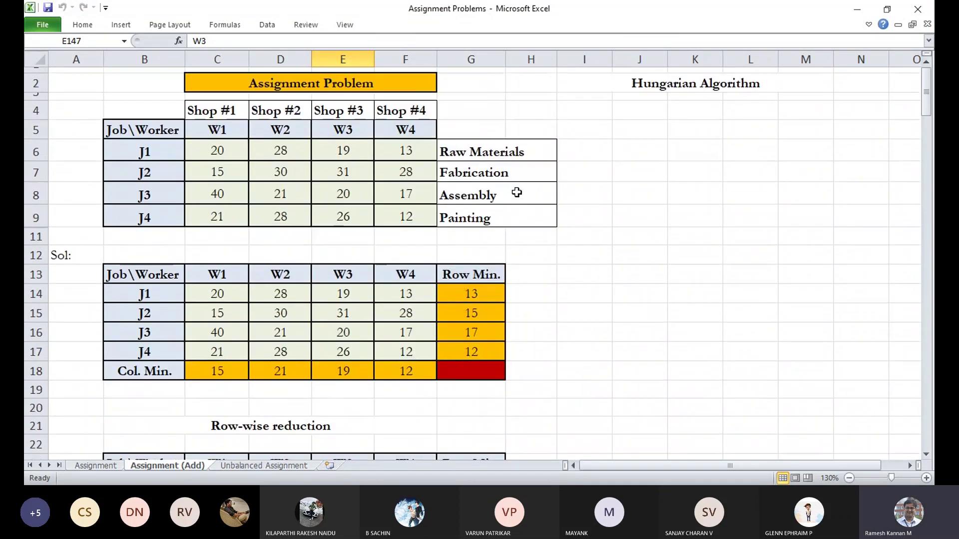
pyautogui.click(700, 86)
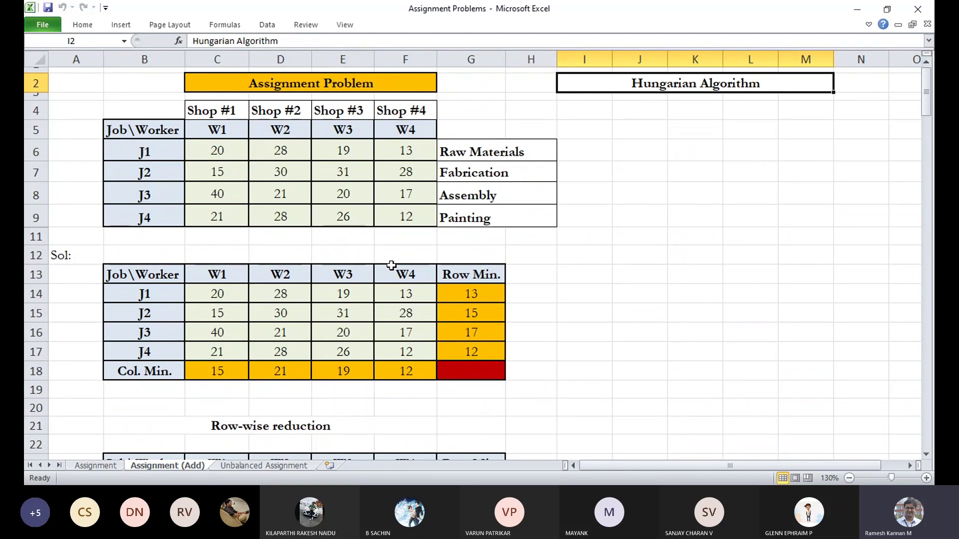
pyautogui.scroll(-15, 391, 265)
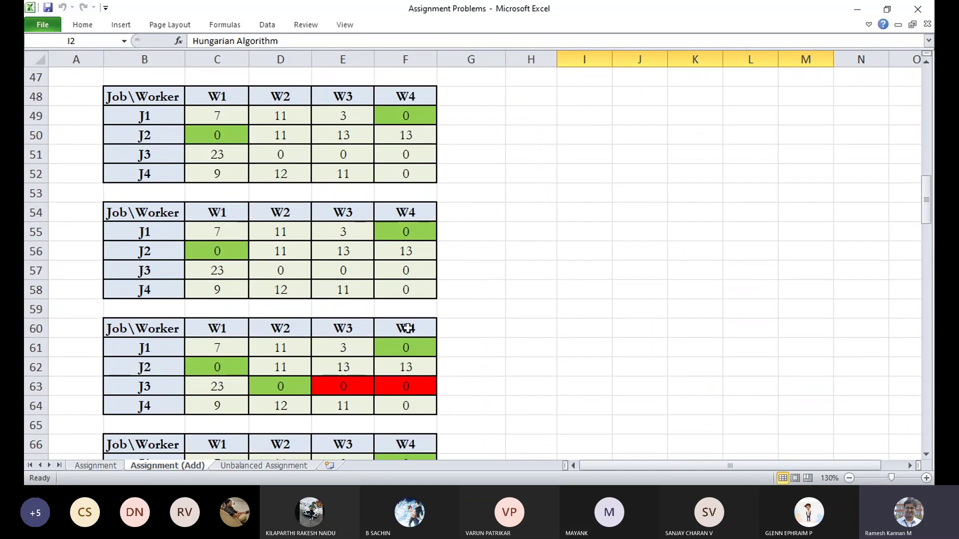
pyautogui.click(388, 350)
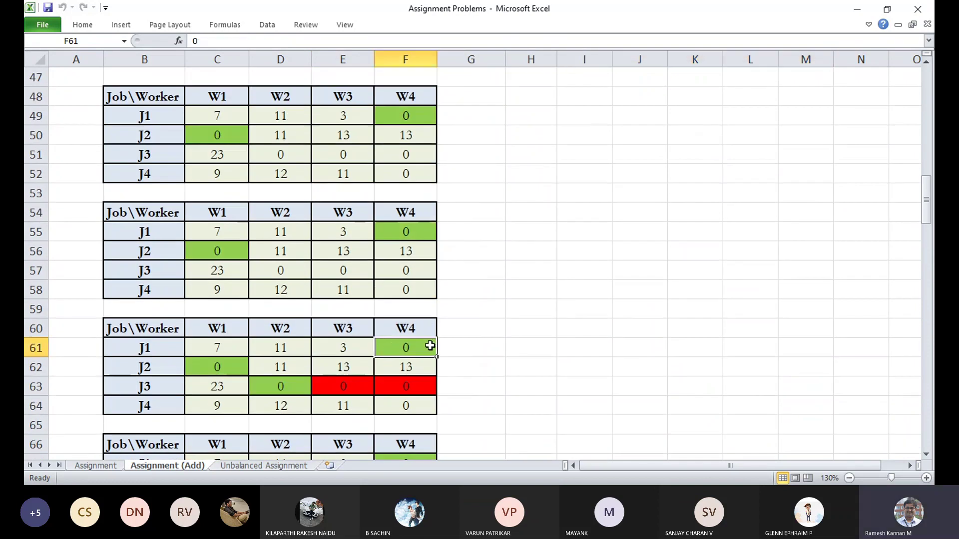
pyautogui.click(156, 343)
pyautogui.click(396, 328)
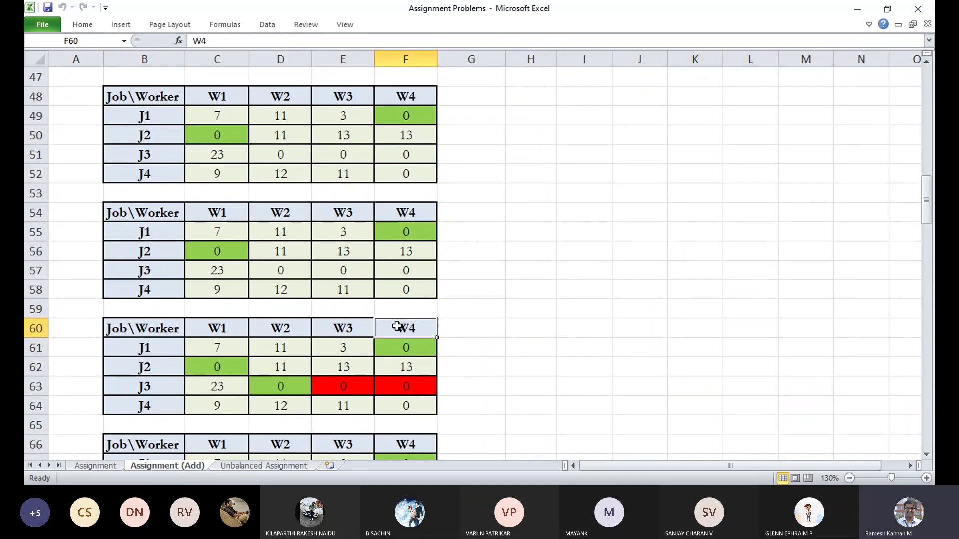
# Contrast J3's crossed-out zero under W4, then move to the Unbalanced Assignment sheet.
pyautogui.click(157, 388)
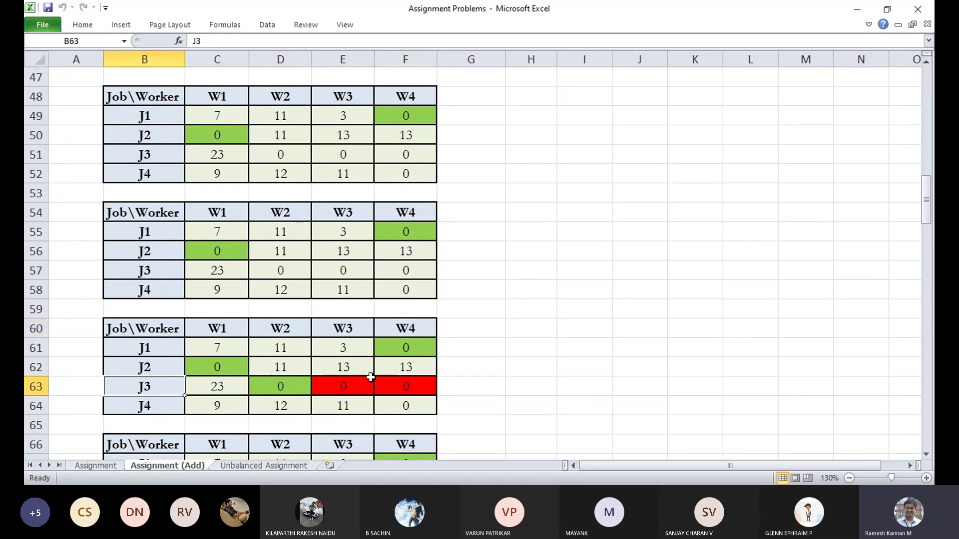
pyautogui.click(400, 388)
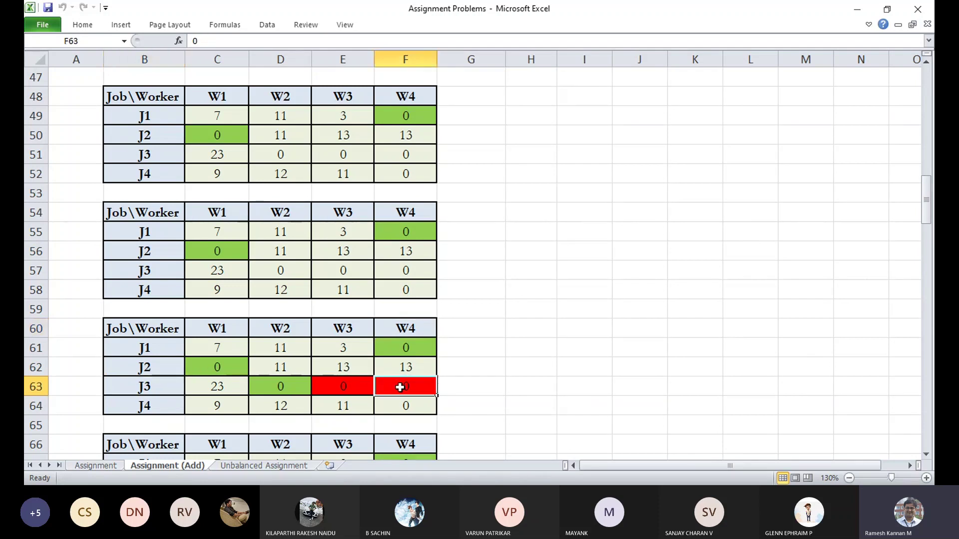
pyautogui.click(403, 332)
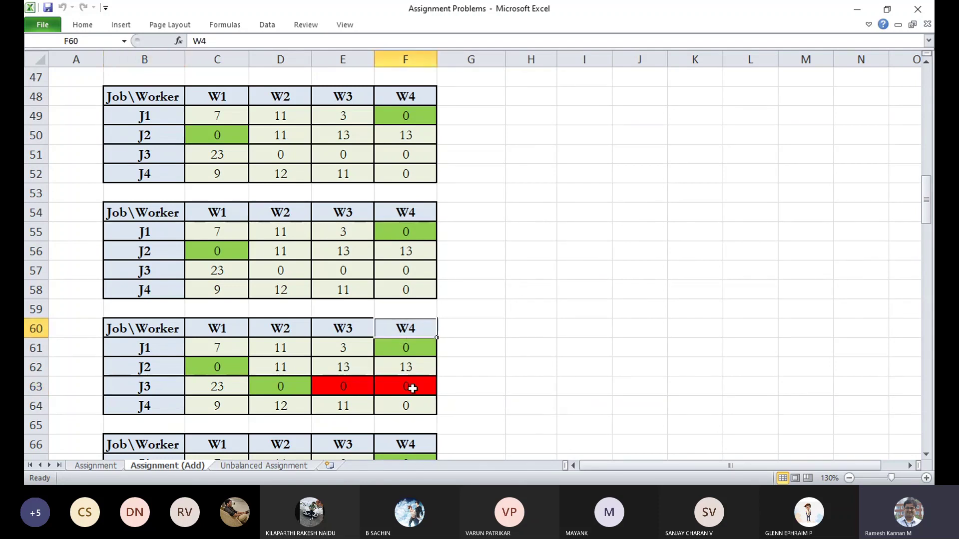
pyautogui.click(405, 350)
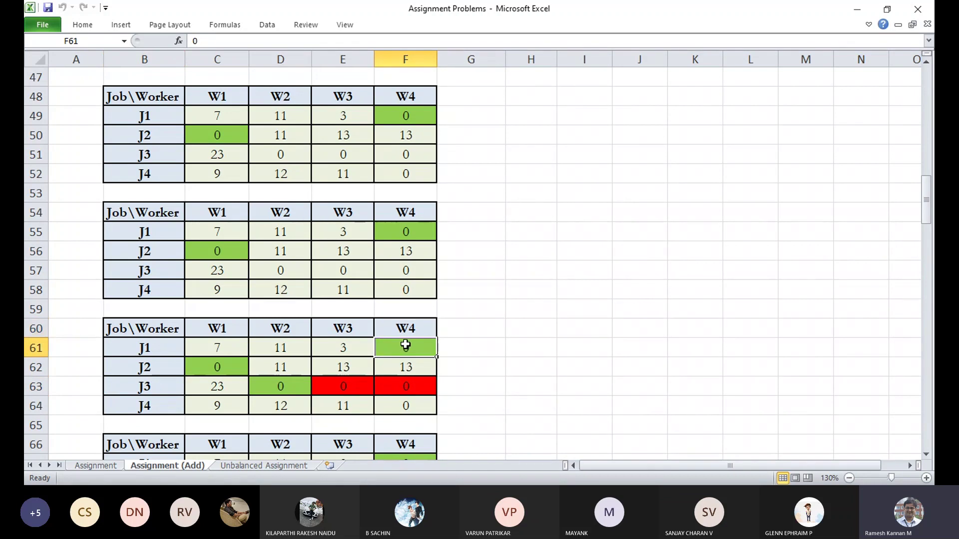
pyautogui.click(418, 384)
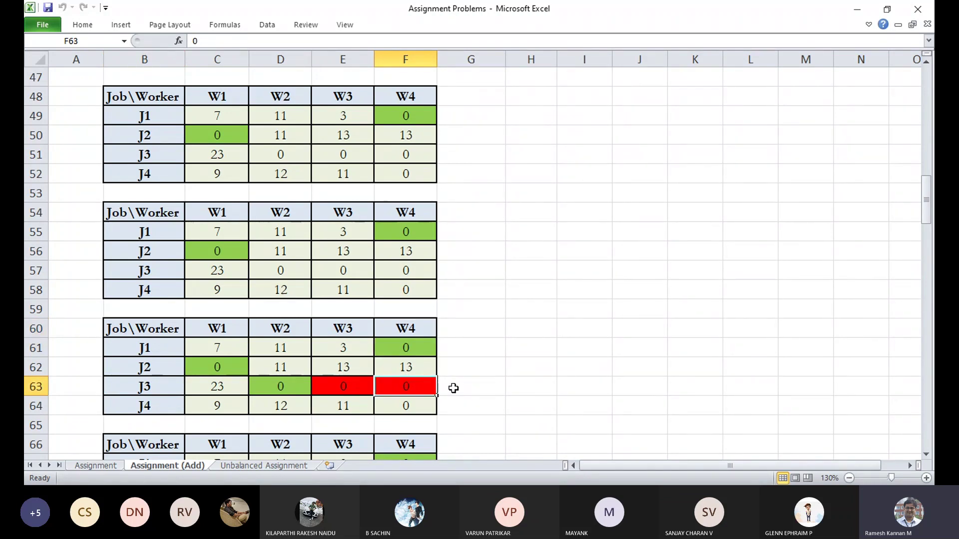
pyautogui.scroll(15, 643, 301)
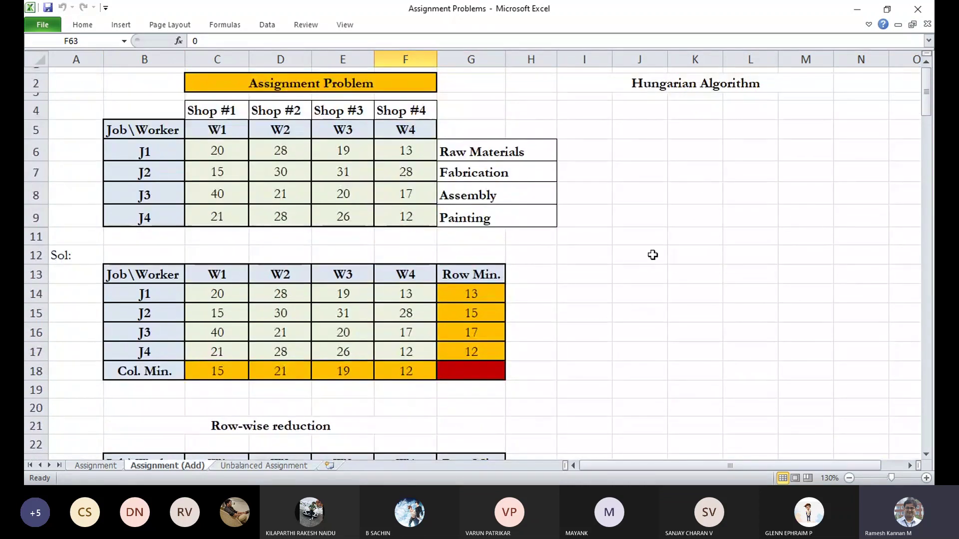
pyautogui.click(246, 466)
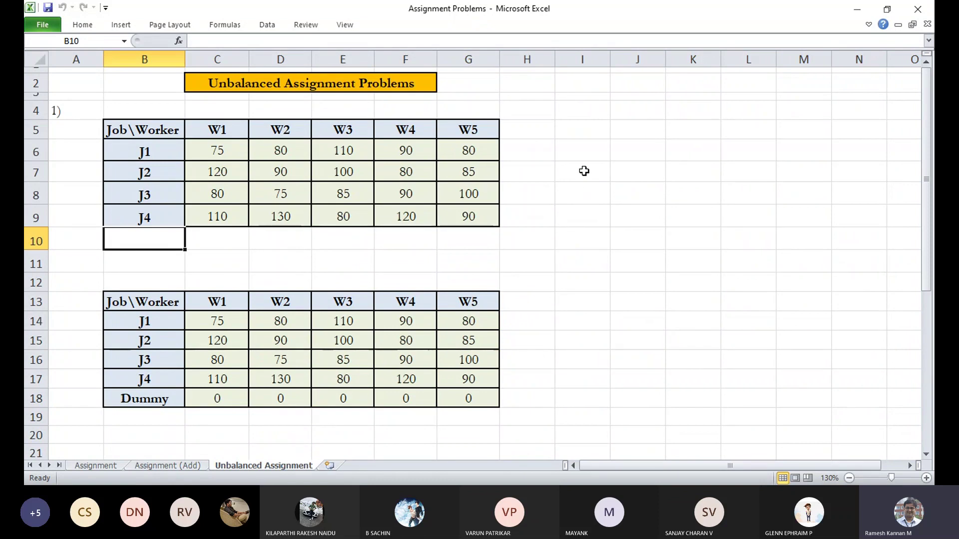
pyautogui.click(589, 152)
pyautogui.moveTo(608, 168); pyautogui.dragTo(648, 179)
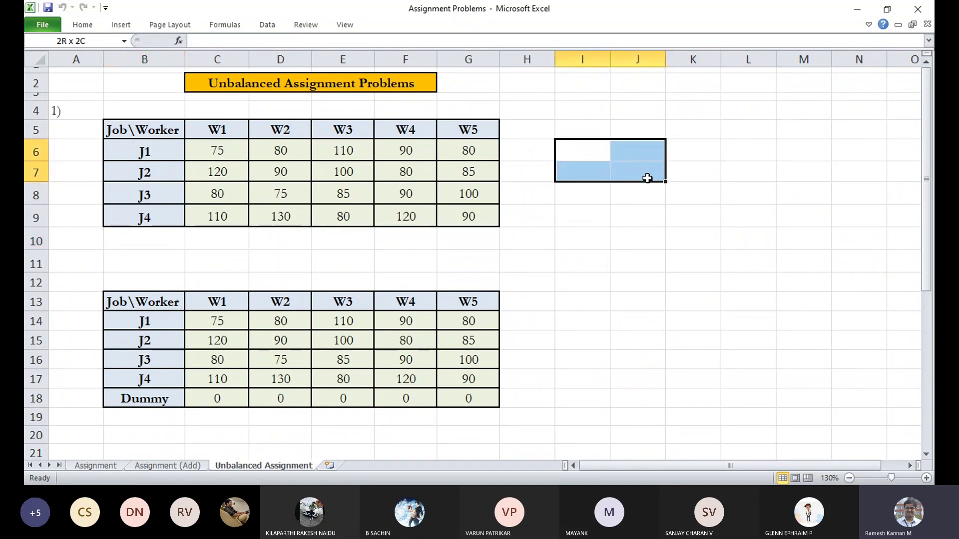
pyautogui.press('BackSpace')
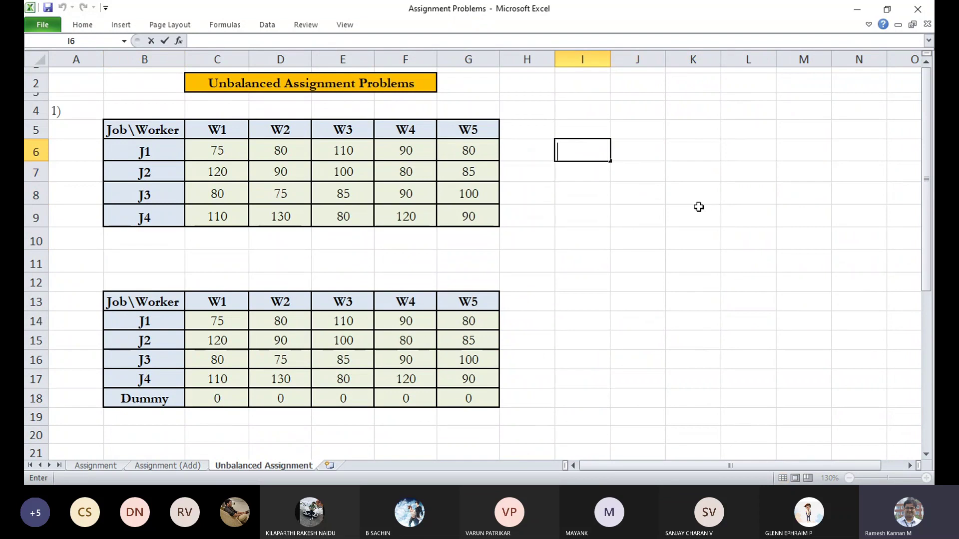
pyautogui.click(691, 188)
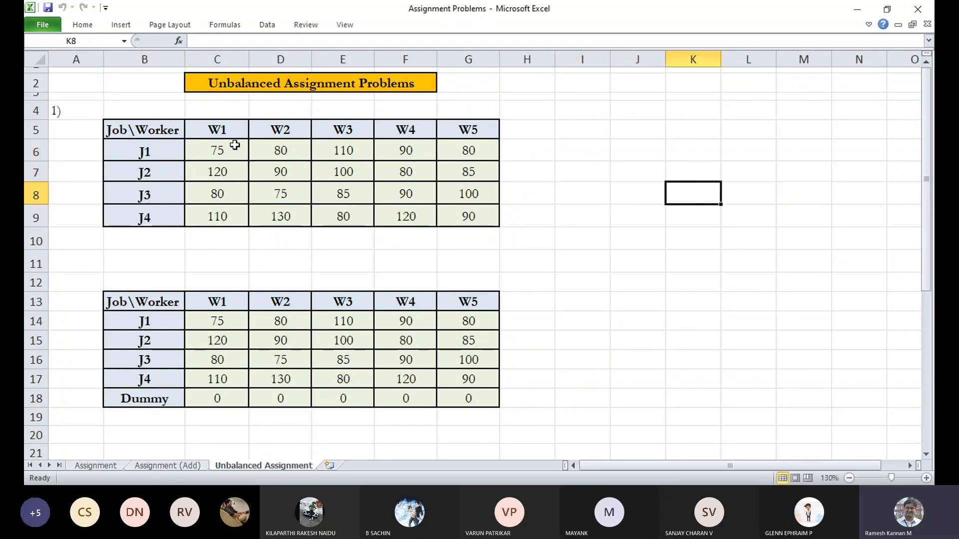
pyautogui.moveTo(162, 152); pyautogui.dragTo(165, 206)
pyautogui.moveTo(222, 128); pyautogui.dragTo(457, 140)
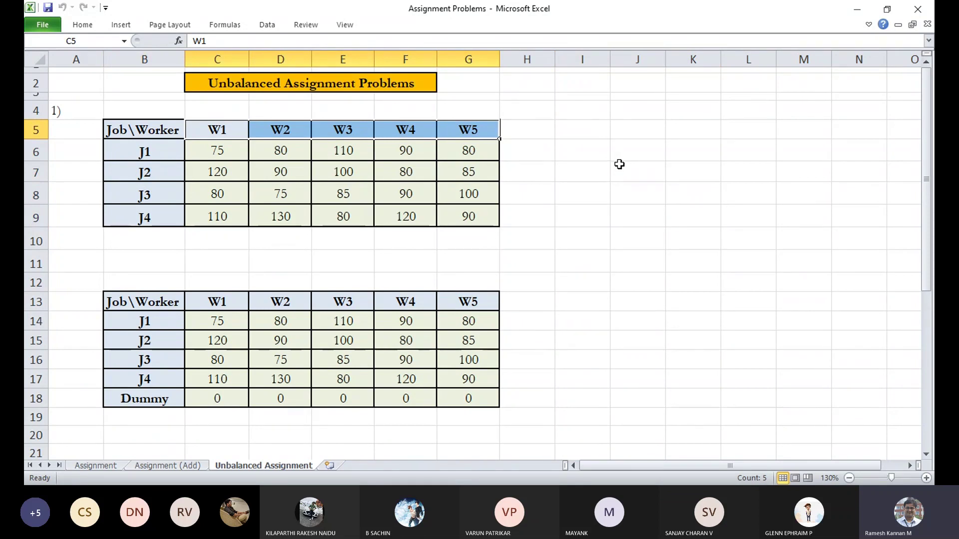
pyautogui.click(568, 147)
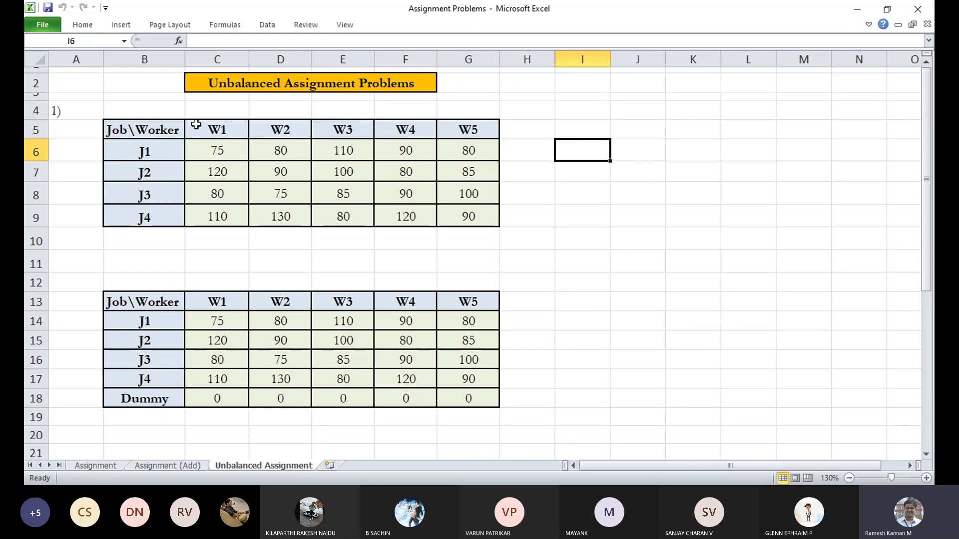
pyautogui.moveTo(145, 150); pyautogui.dragTo(155, 214)
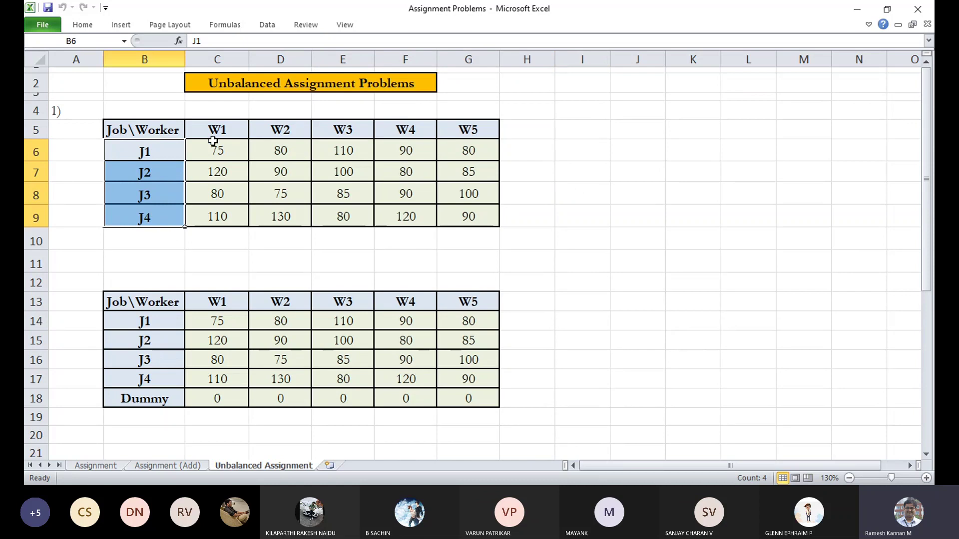
pyautogui.moveTo(214, 131); pyautogui.dragTo(460, 131)
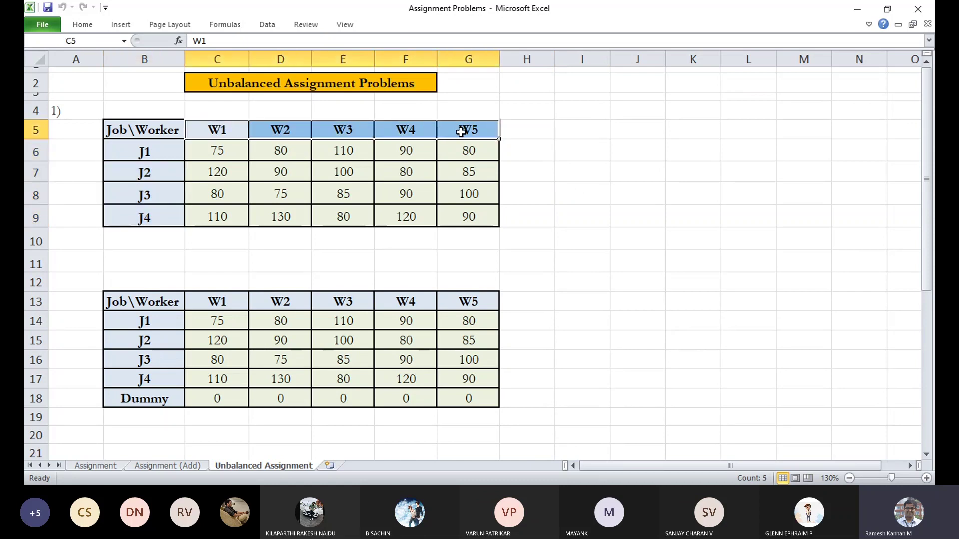
pyautogui.moveTo(171, 149); pyautogui.dragTo(163, 216)
pyautogui.click(595, 198)
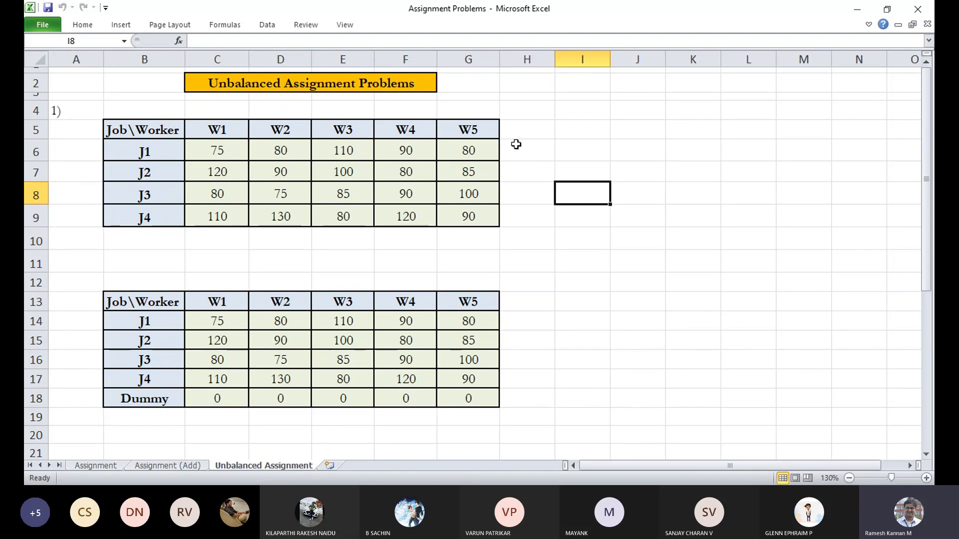
pyautogui.moveTo(516, 143); pyautogui.dragTo(532, 218)
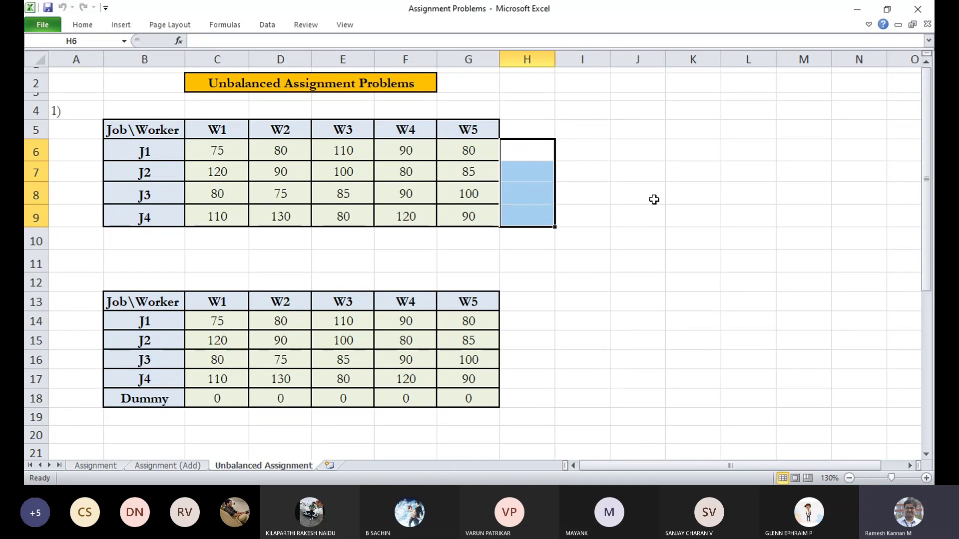
pyautogui.click(654, 268)
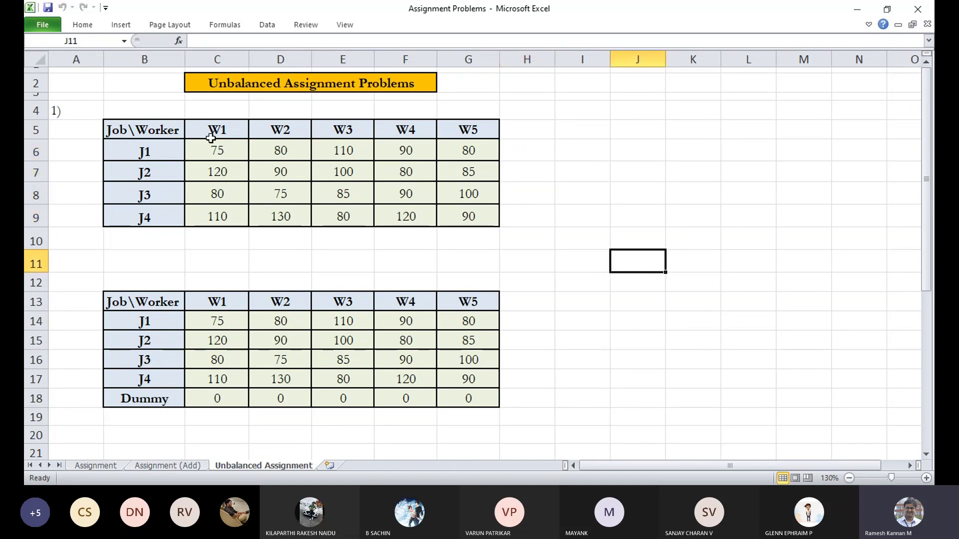
pyautogui.click(468, 127)
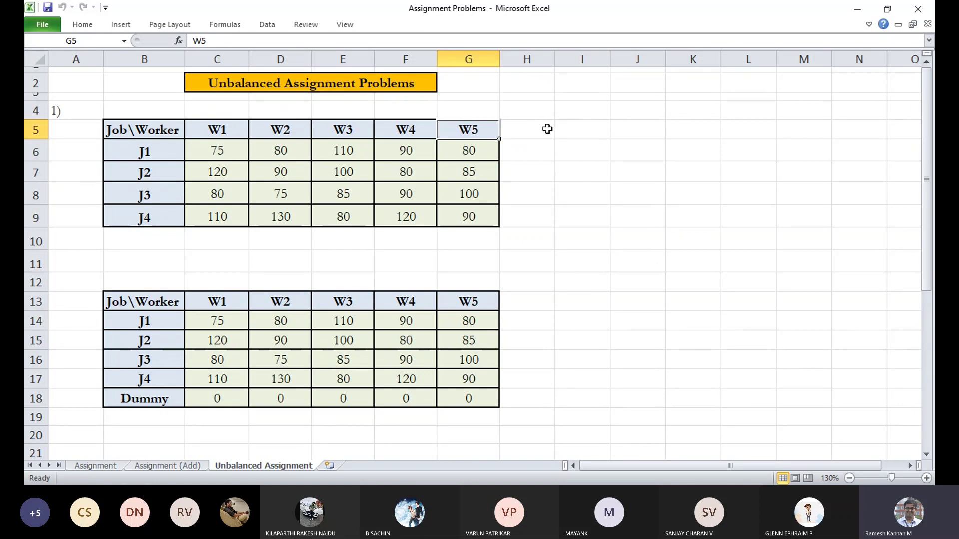
pyautogui.click(564, 131)
# Enter n =4 in I5, m =5 in I6, and the formula =5-4 in I7.
pyautogui.write('n')
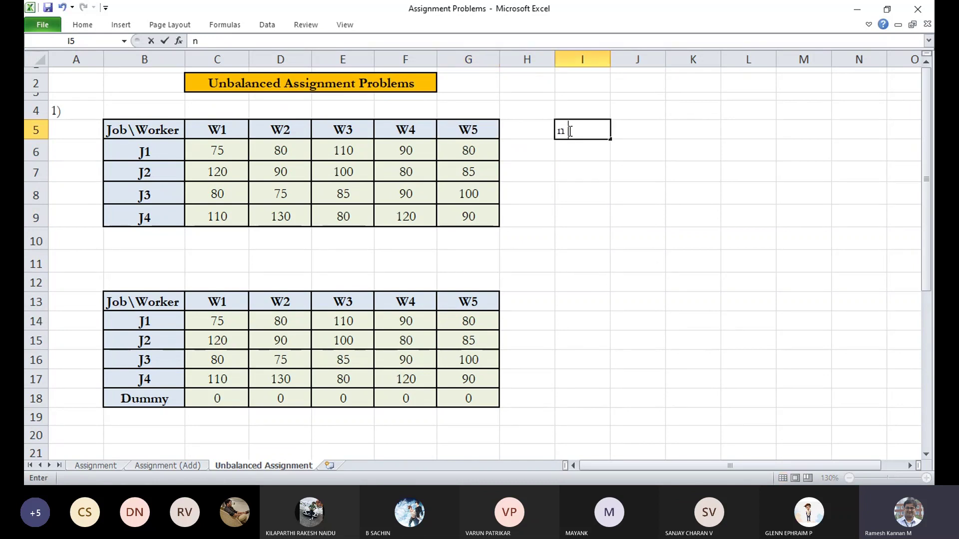
pyautogui.write(' =4')
pyautogui.press('Return')
pyautogui.write('m =')
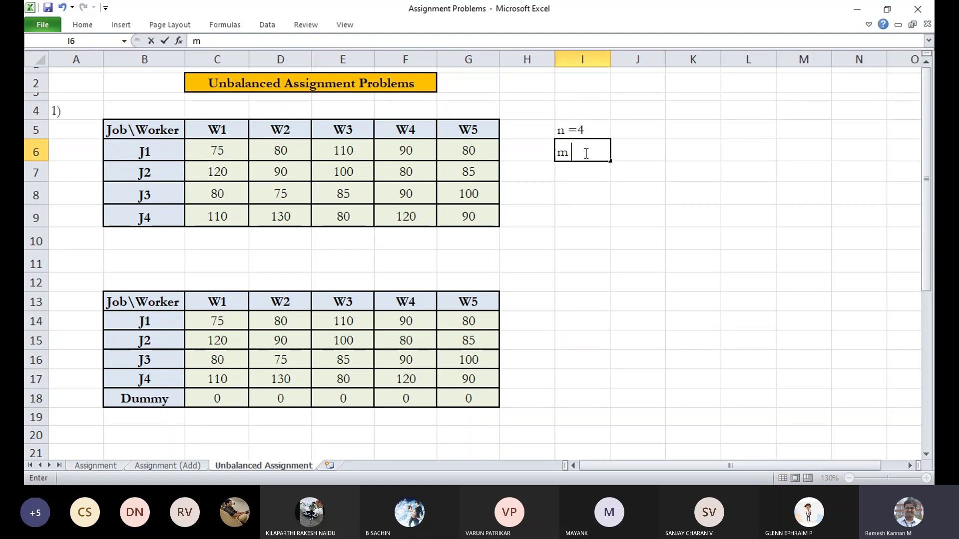
pyautogui.click(558, 172)
pyautogui.write('=')
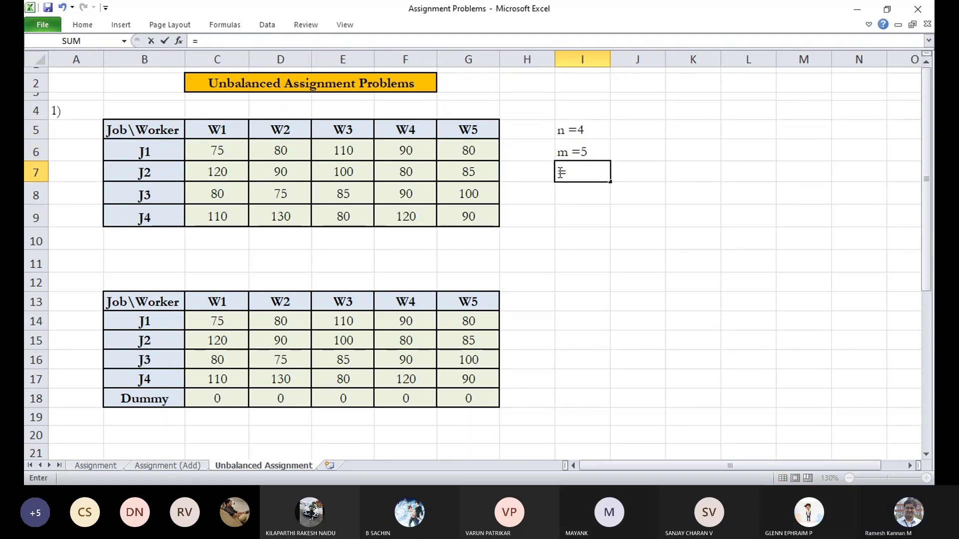
pyautogui.write('5-4')
pyautogui.press('Return')
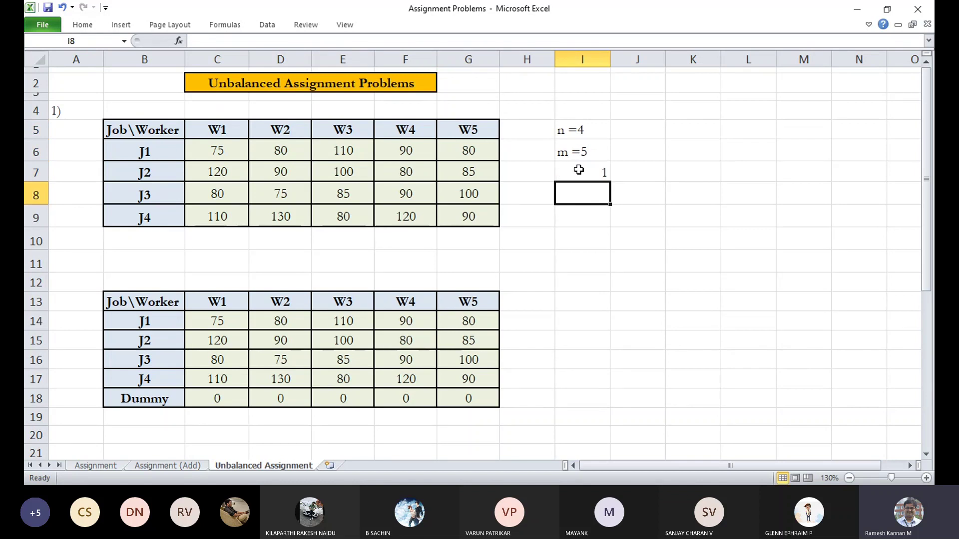
pyautogui.click(578, 169)
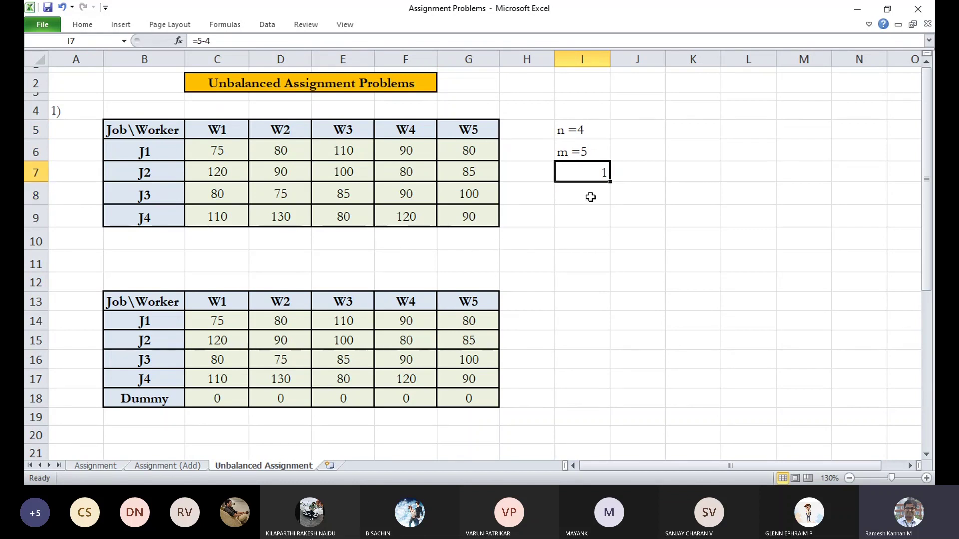
pyautogui.moveTo(155, 402); pyautogui.dragTo(456, 402)
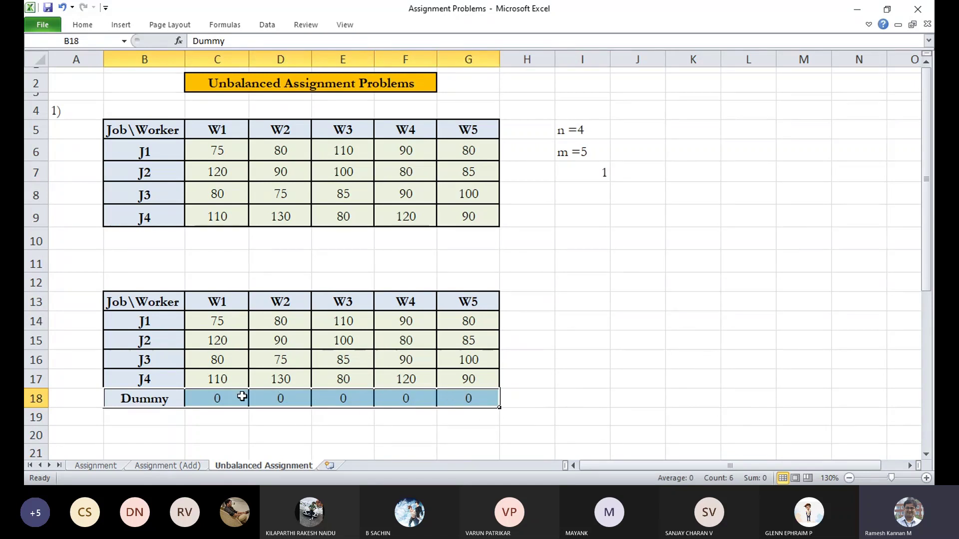
pyautogui.click(468, 398)
pyautogui.scroll(-1, 555, 240)
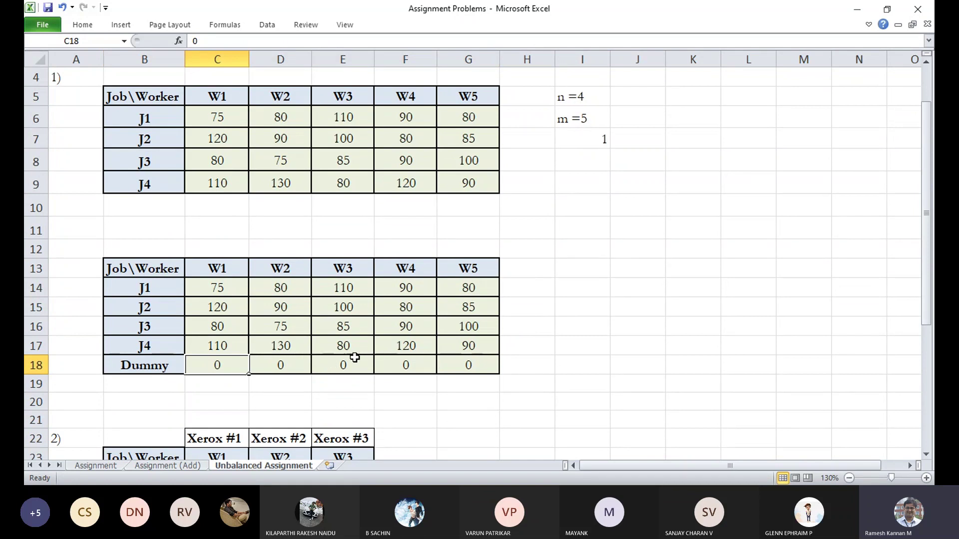
pyautogui.click(485, 366)
pyautogui.moveTo(485, 366); pyautogui.dragTo(266, 364)
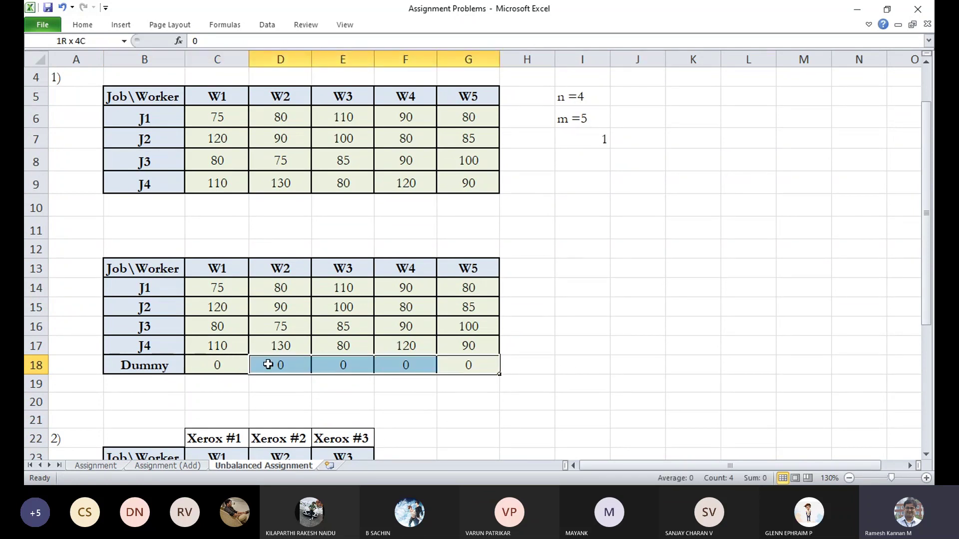
pyautogui.click(235, 364)
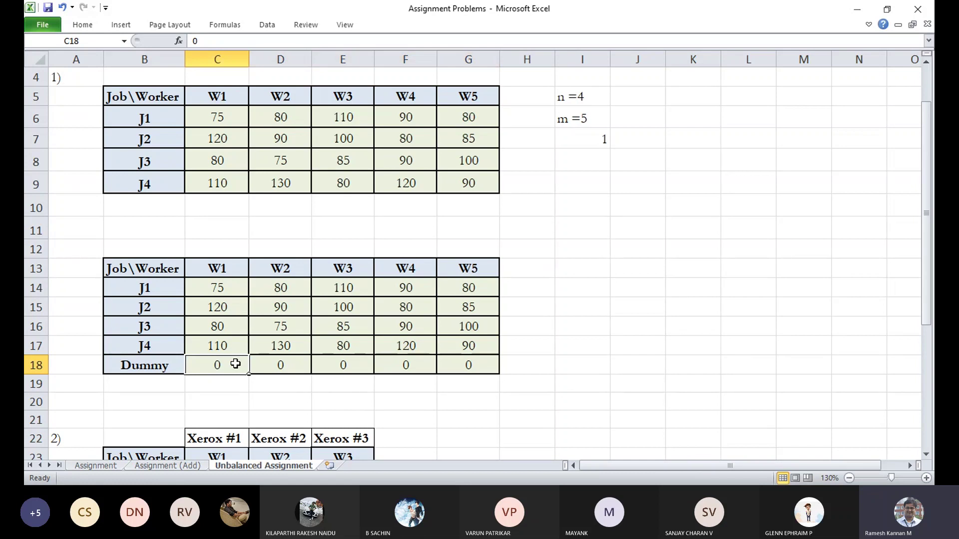
pyautogui.write('NaN')
pyautogui.click(272, 386)
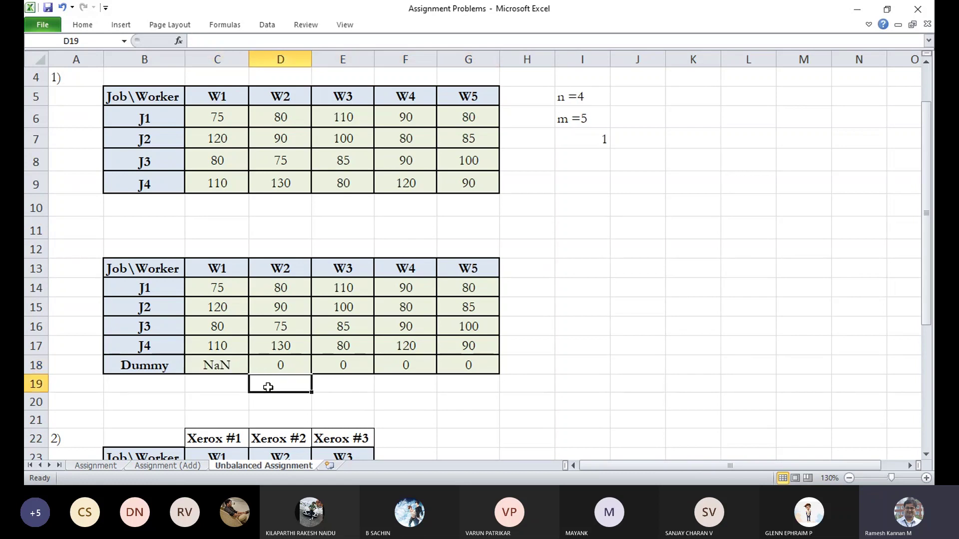
pyautogui.click(233, 365)
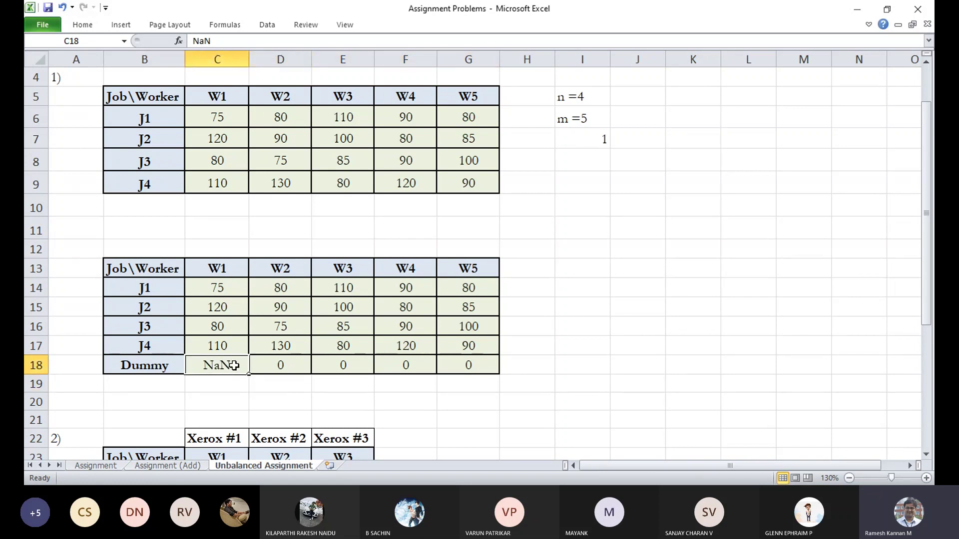
pyautogui.write('0')
pyautogui.click(542, 273)
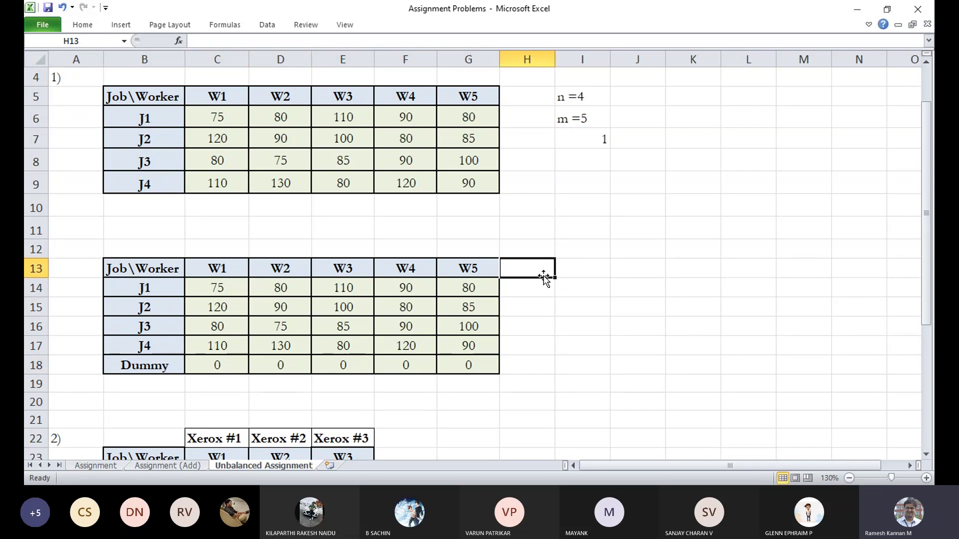
# Point out the dummy cost in C18 and the W5 costs for J1 and Dummy.
pyautogui.click(226, 368)
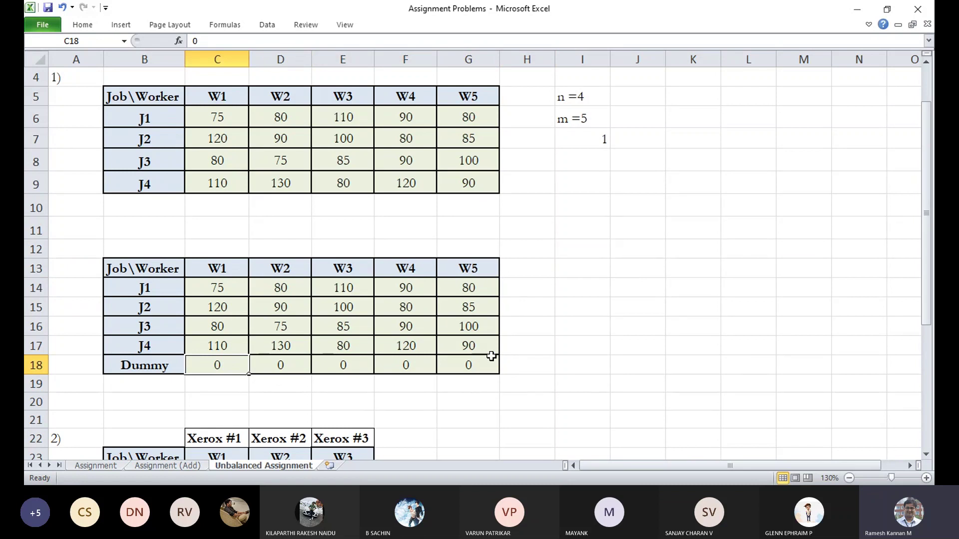
pyautogui.click(478, 288)
pyautogui.click(476, 357)
pyautogui.click(466, 283)
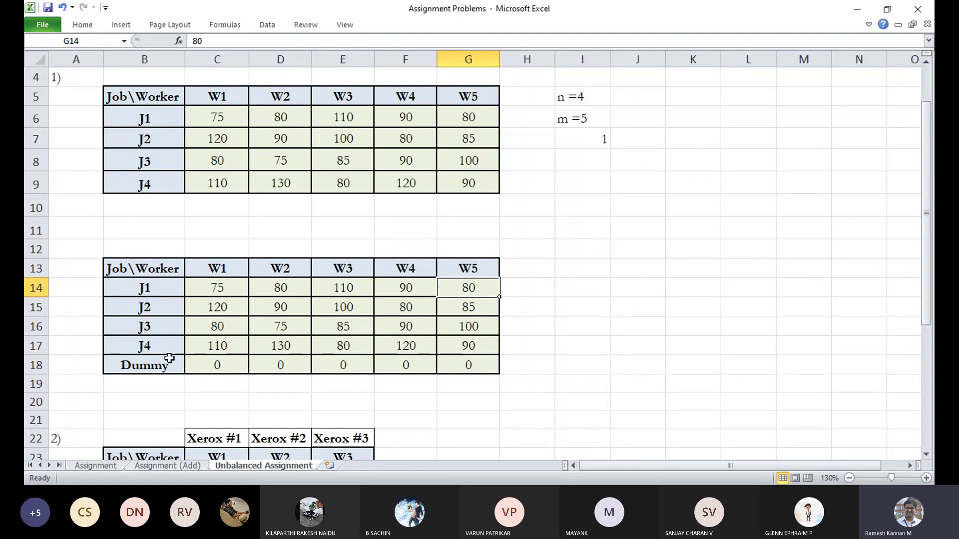
# Highlight the dummy zero row C18:G18, then scroll down to the Xerox example.
pyautogui.click(201, 366)
pyautogui.moveTo(201, 366); pyautogui.dragTo(479, 364)
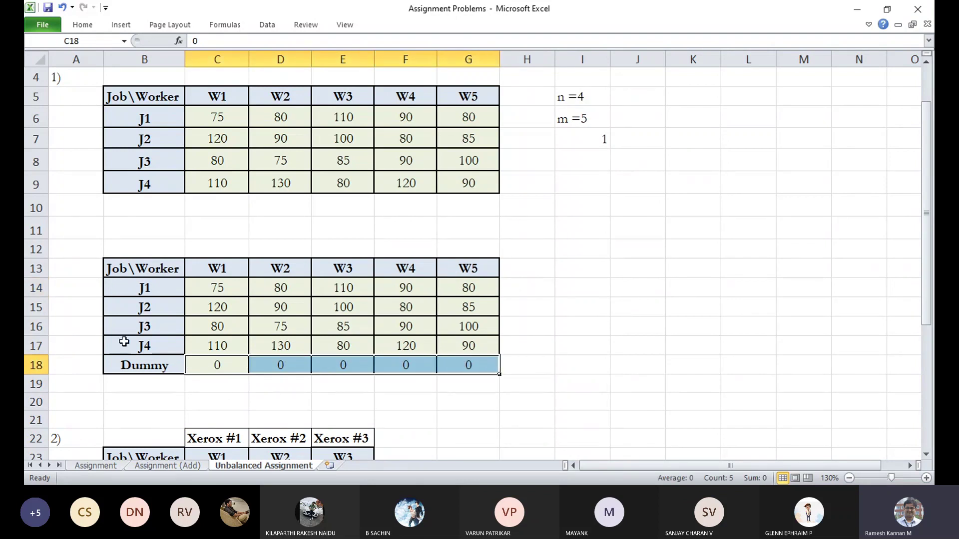
pyautogui.click(549, 269)
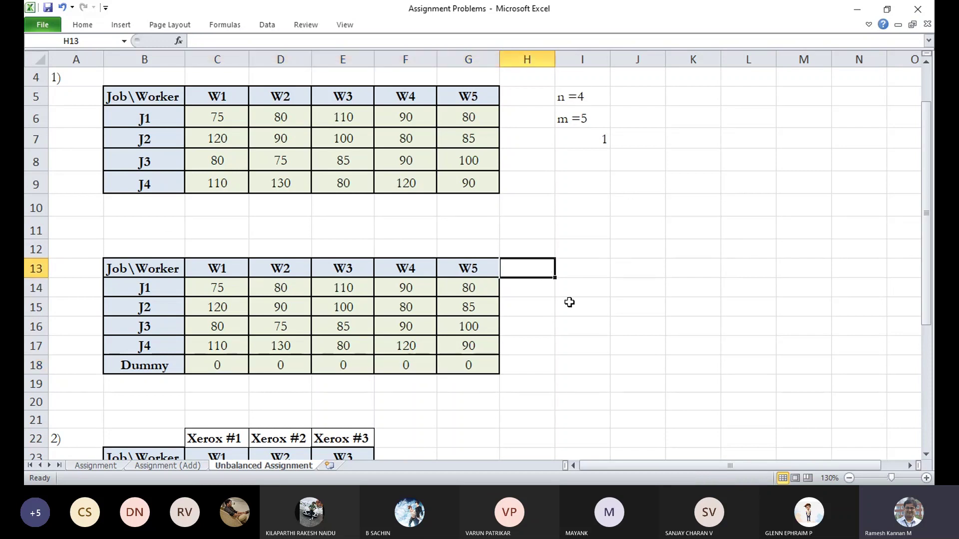
pyautogui.scroll(-5, 255, 237)
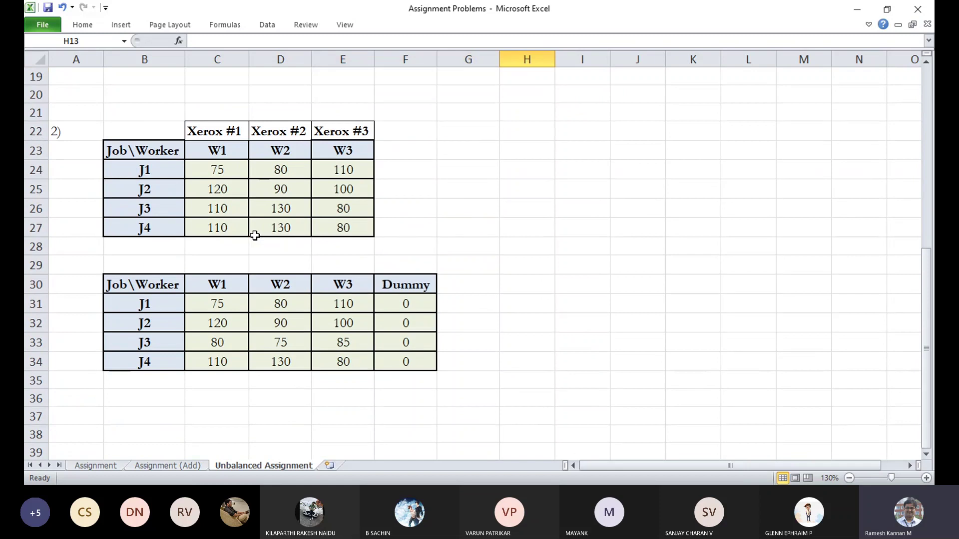
pyautogui.moveTo(162, 177); pyautogui.dragTo(167, 227)
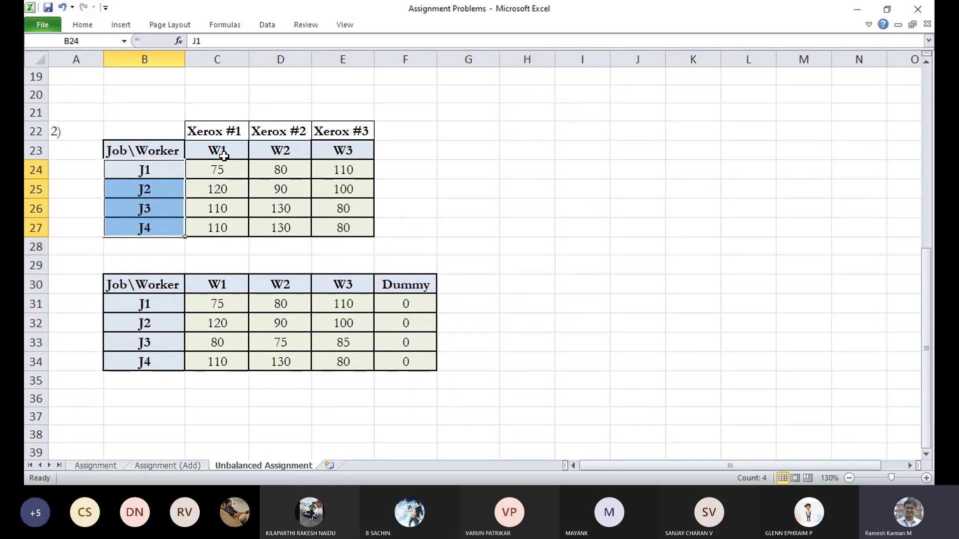
pyautogui.moveTo(224, 152); pyautogui.dragTo(339, 153)
pyautogui.click(464, 169)
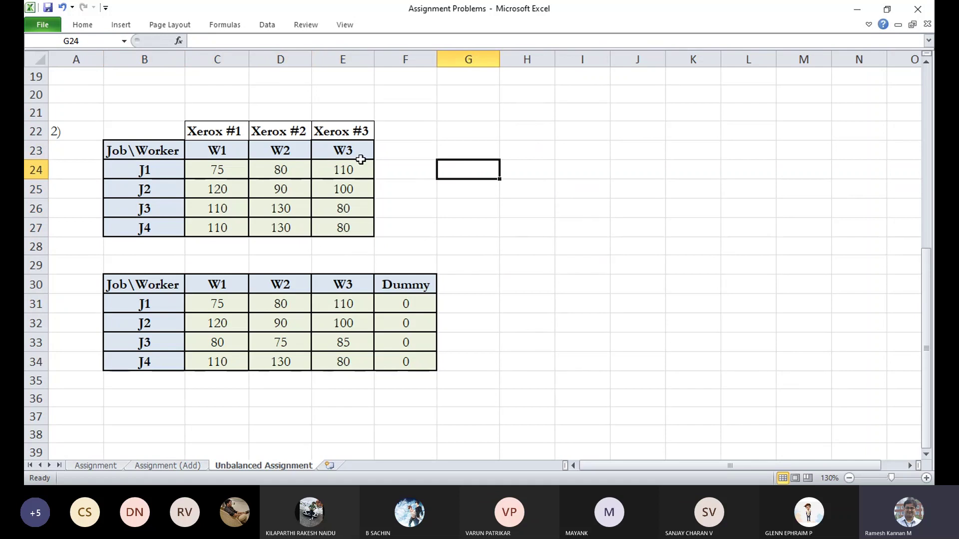
pyautogui.click(169, 209)
pyautogui.click(352, 190)
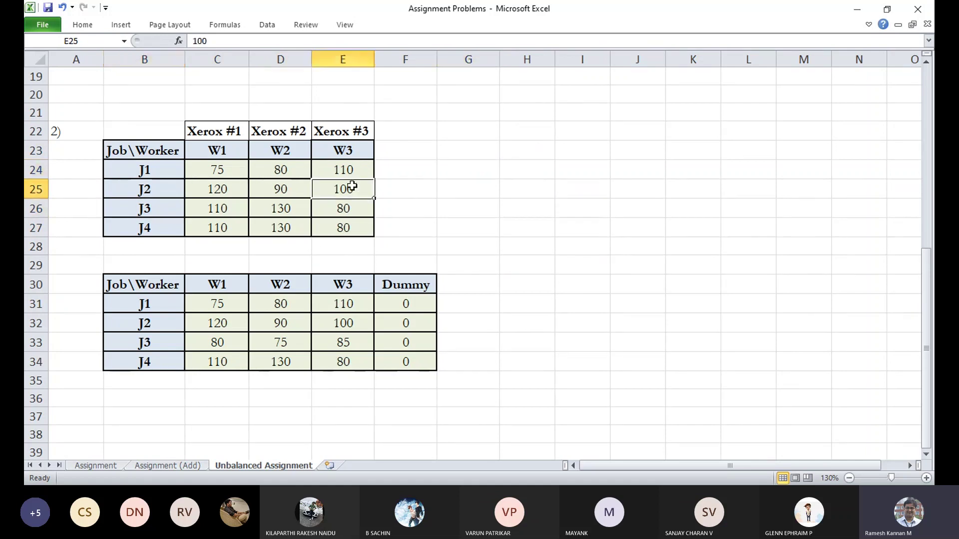
pyautogui.click(353, 210)
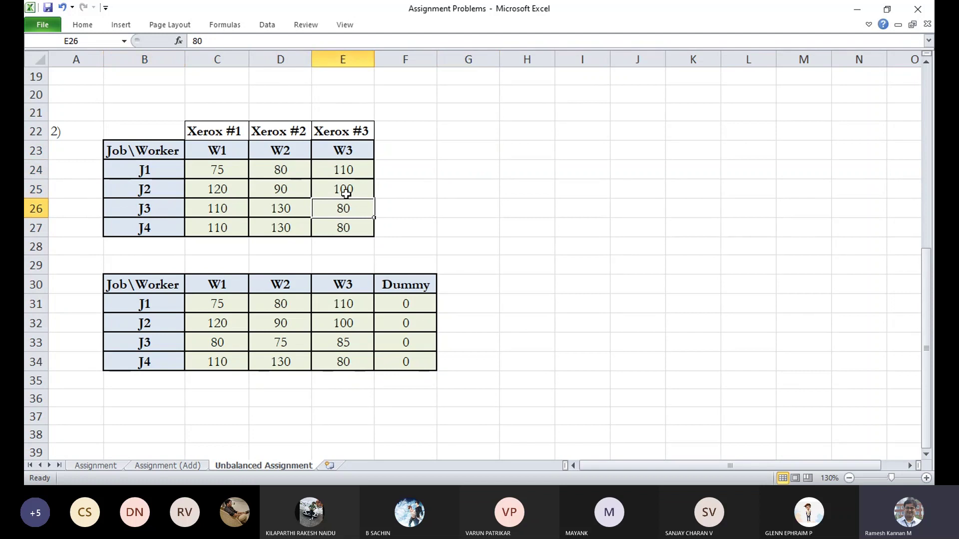
pyautogui.click(346, 151)
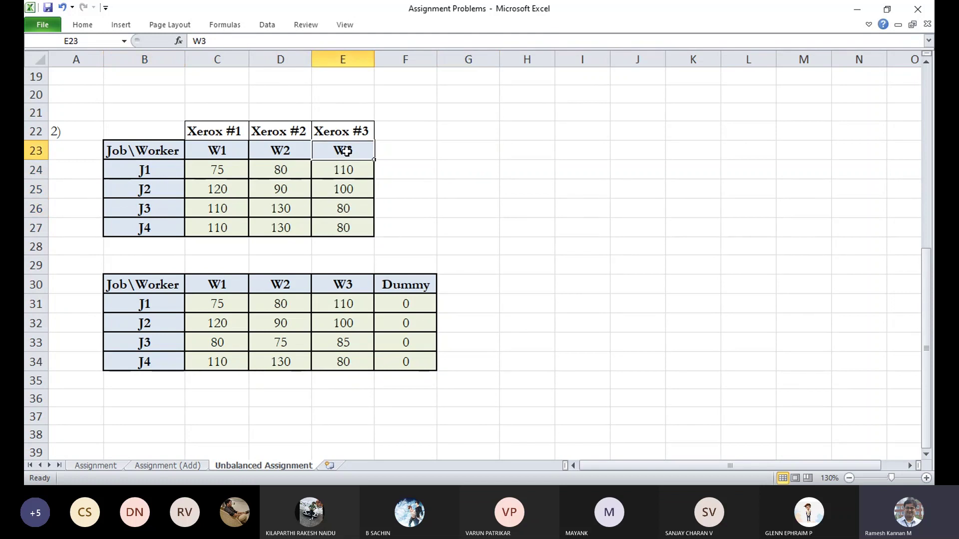
pyautogui.click(166, 194)
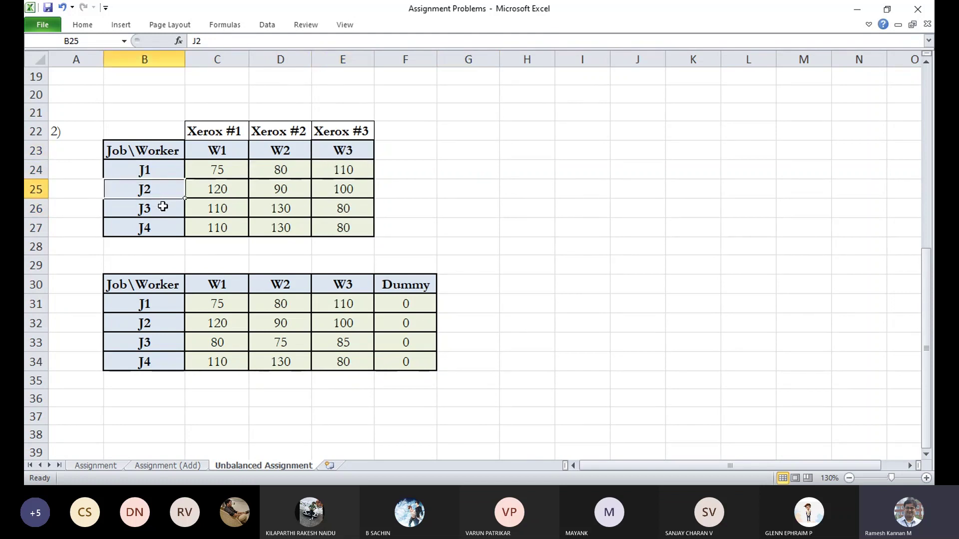
pyautogui.moveTo(219, 152); pyautogui.dragTo(325, 155)
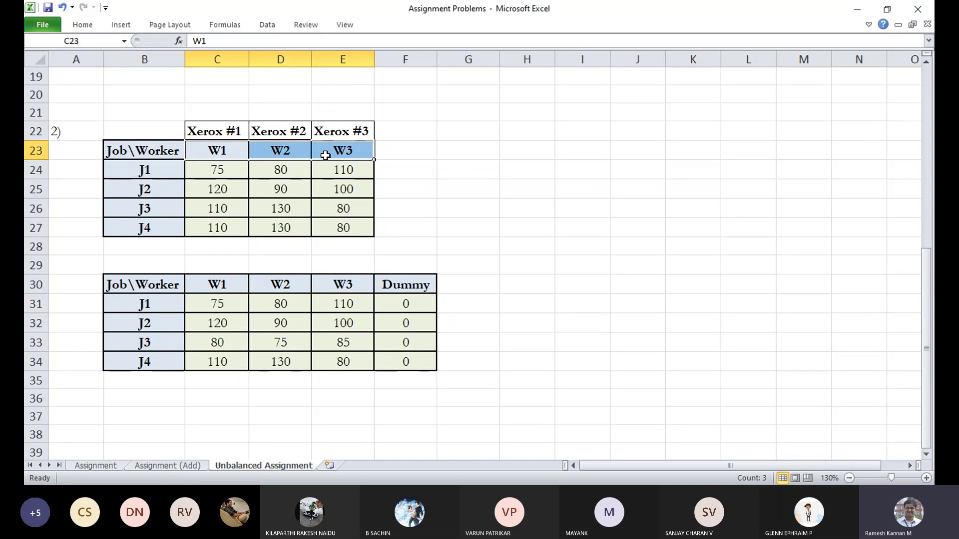
pyautogui.moveTo(119, 175); pyautogui.dragTo(134, 226)
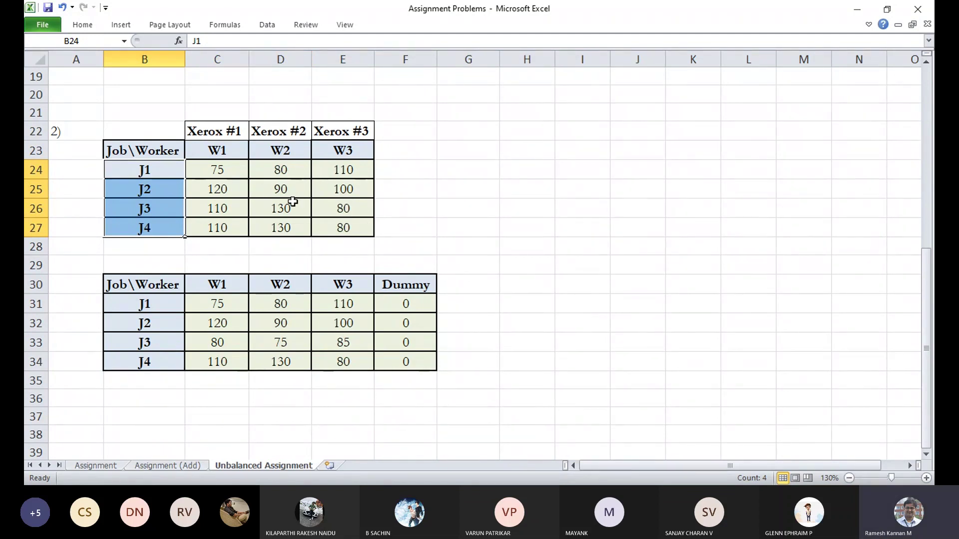
pyautogui.moveTo(385, 150); pyautogui.dragTo(404, 243)
pyautogui.moveTo(423, 281); pyautogui.dragTo(428, 361)
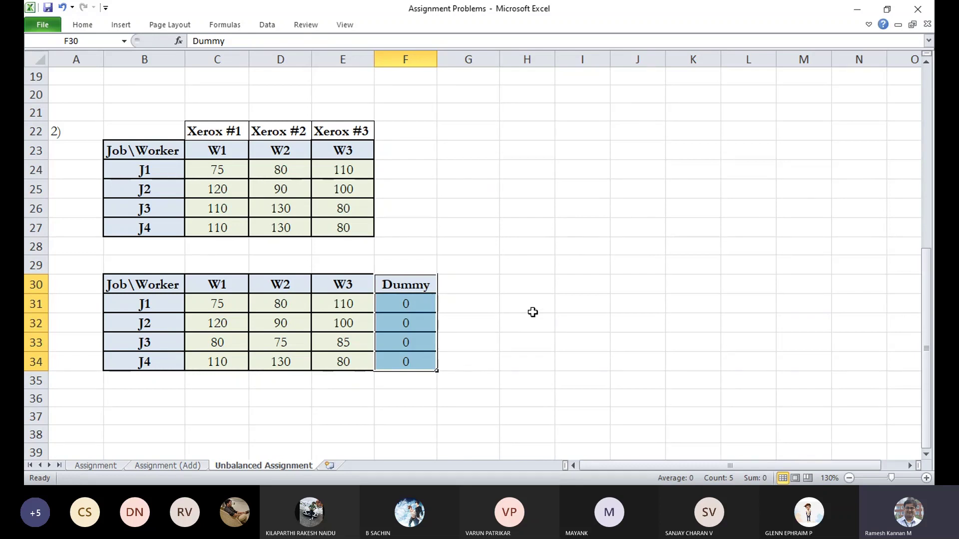
pyautogui.scroll(6, 550, 115)
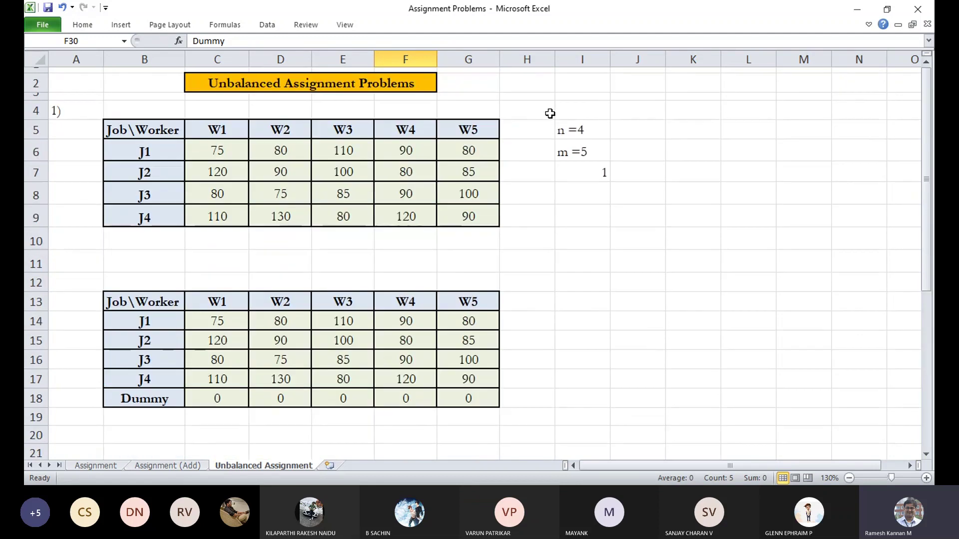
pyautogui.moveTo(175, 150); pyautogui.dragTo(175, 213)
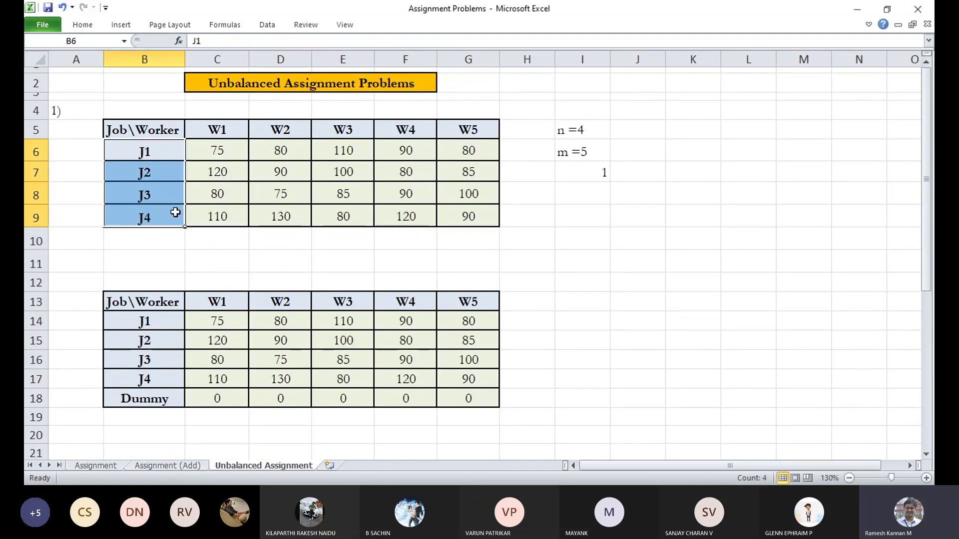
pyautogui.moveTo(231, 128); pyautogui.dragTo(493, 134)
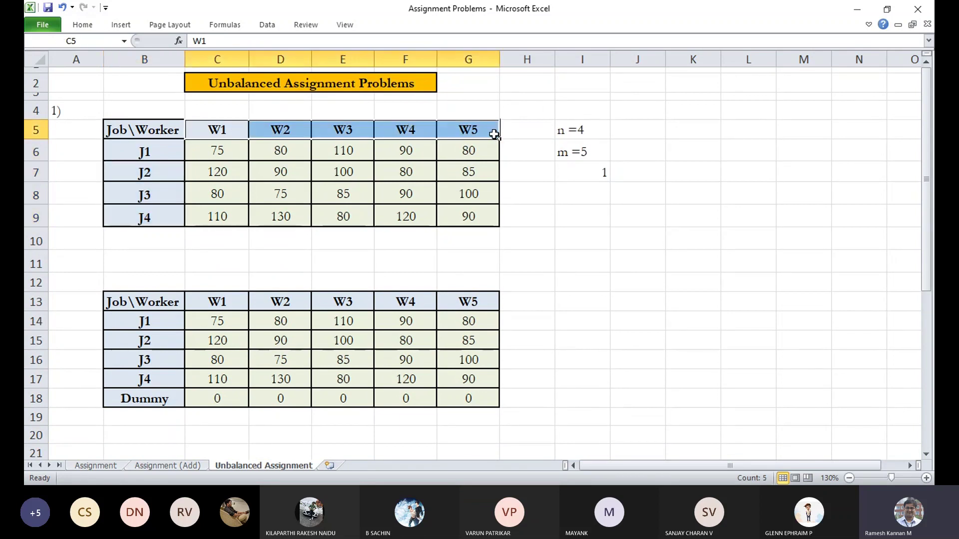
pyautogui.click(148, 399)
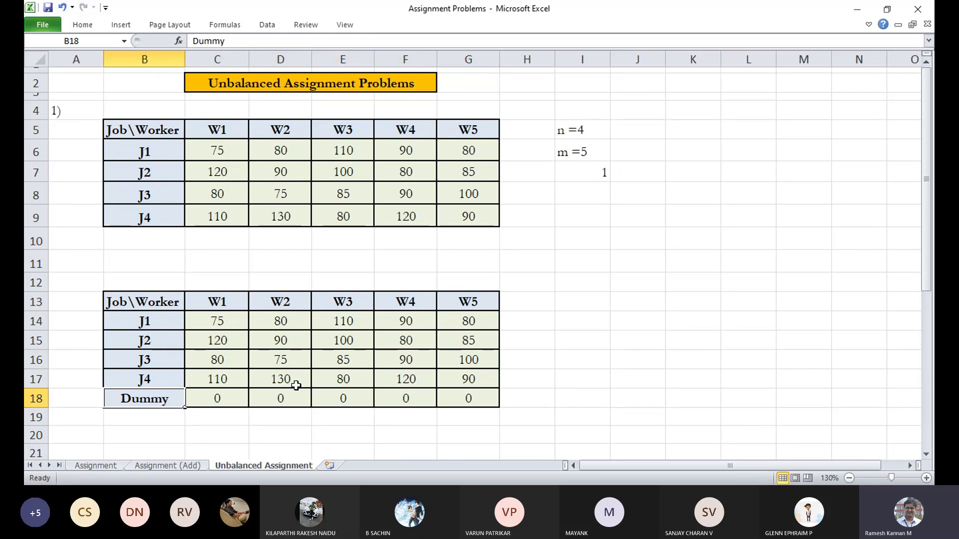
pyautogui.click(456, 300)
pyautogui.click(464, 337)
pyautogui.click(263, 337)
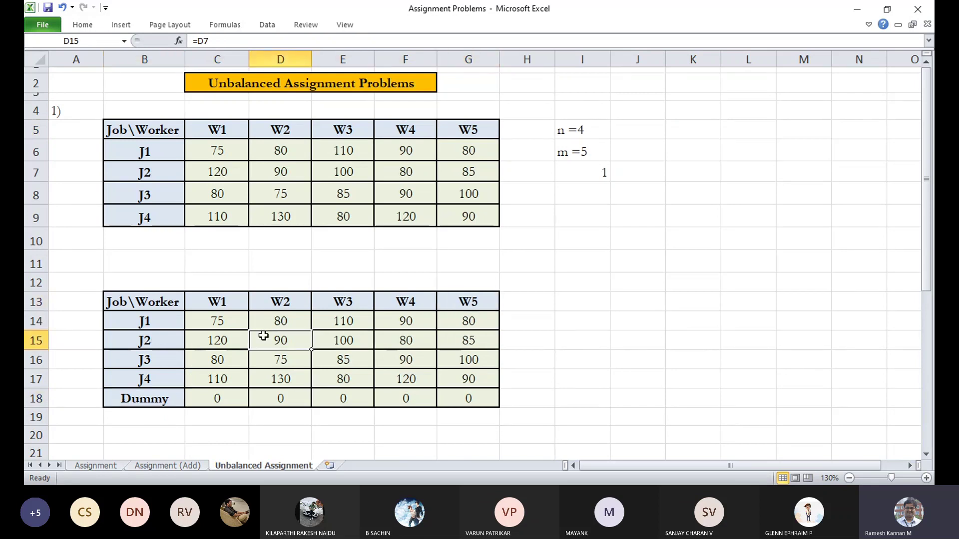
pyautogui.click(173, 399)
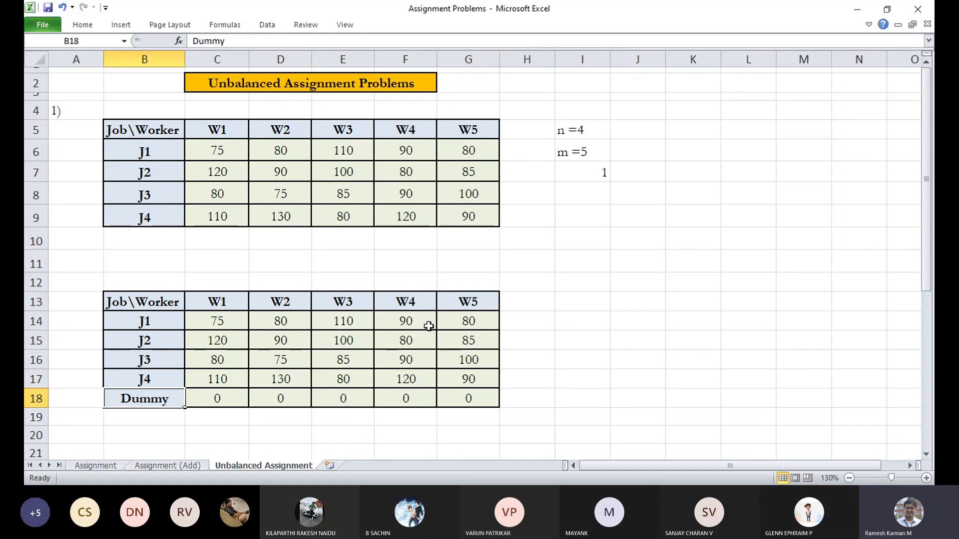
pyautogui.moveTo(170, 321); pyautogui.dragTo(167, 377)
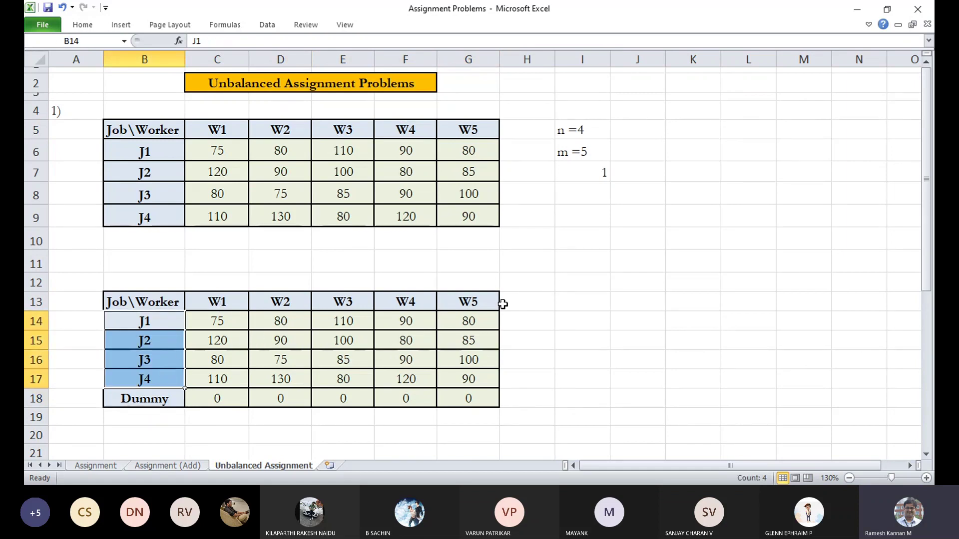
pyautogui.scroll(-4, 543, 279)
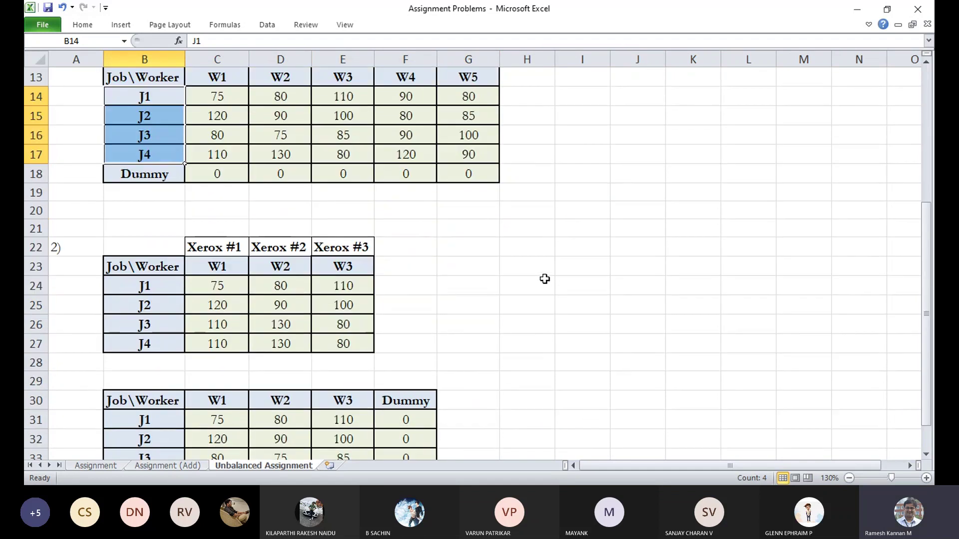
pyautogui.click(368, 272)
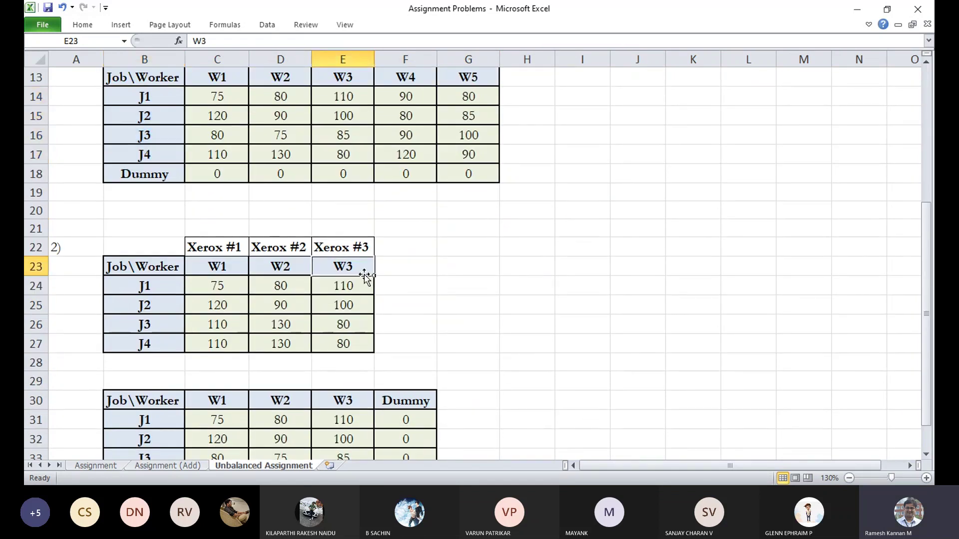
pyautogui.click(144, 286)
pyautogui.moveTo(144, 285); pyautogui.dragTo(157, 343)
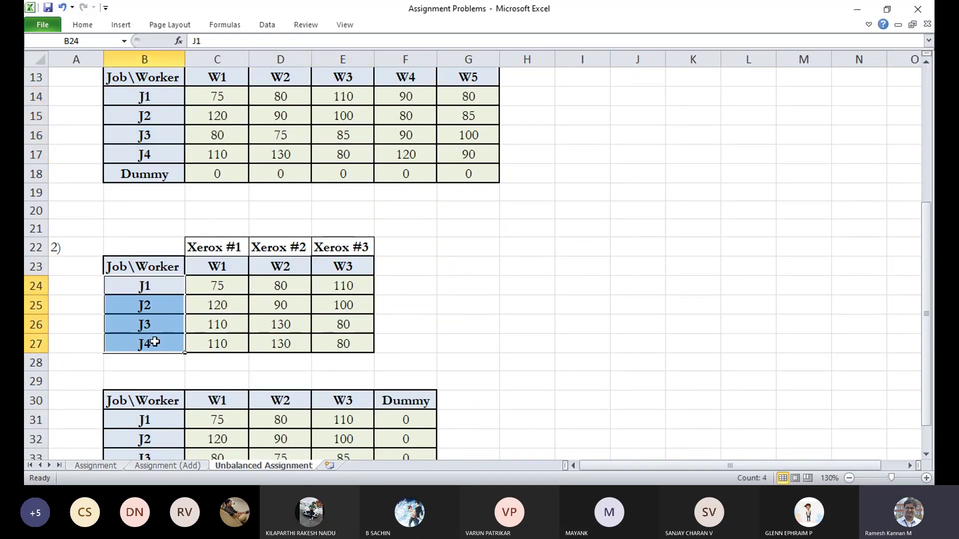
pyautogui.moveTo(222, 273); pyautogui.dragTo(359, 267)
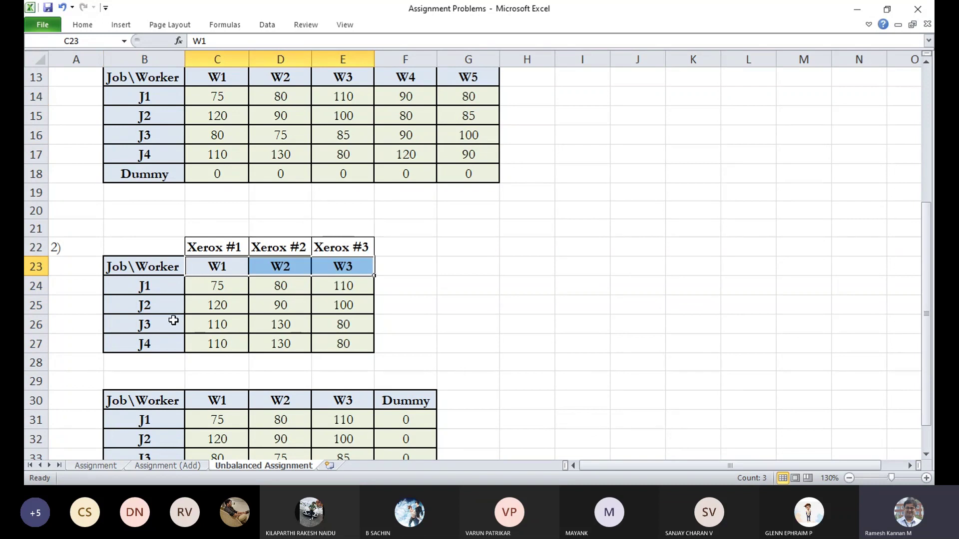
pyautogui.scroll(-3, 173, 343)
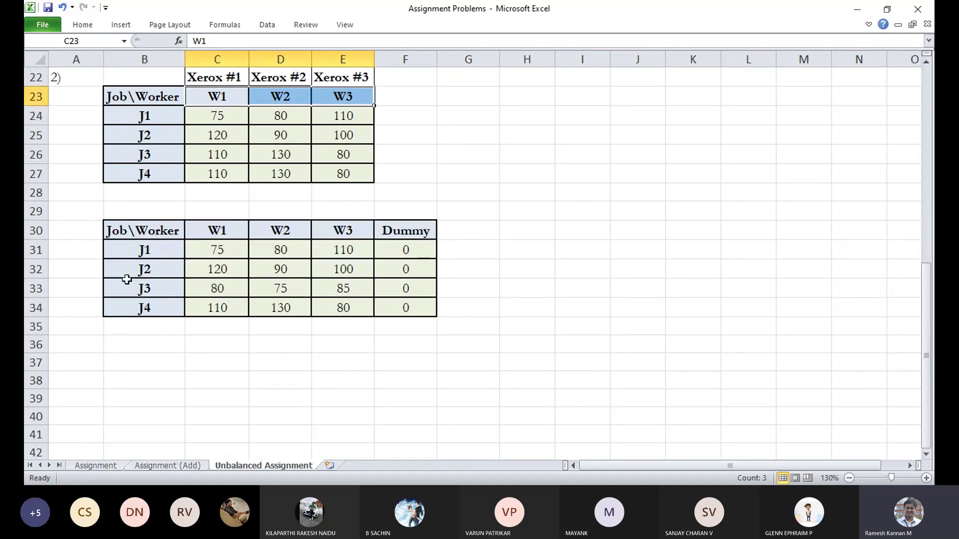
pyautogui.click(132, 279)
pyautogui.click(389, 233)
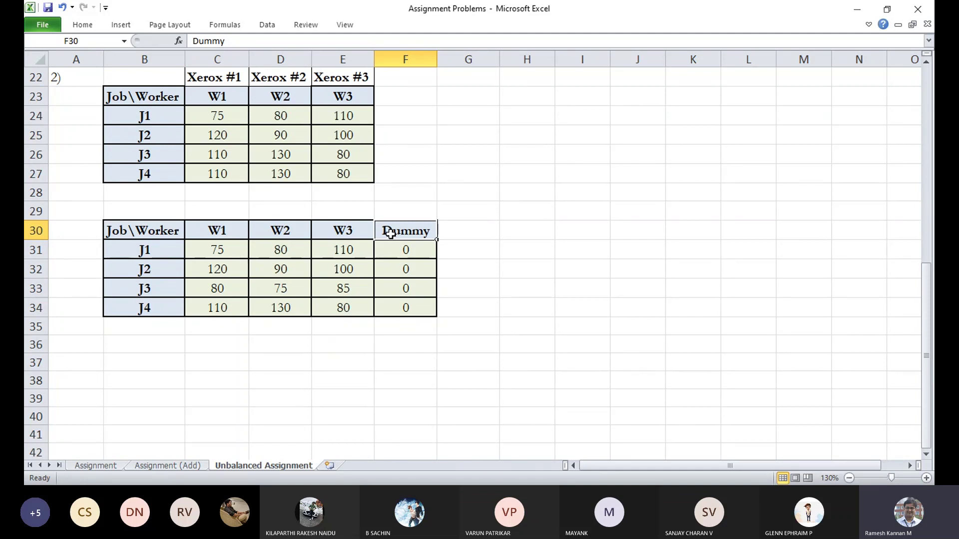
pyautogui.scroll(7, 483, 260)
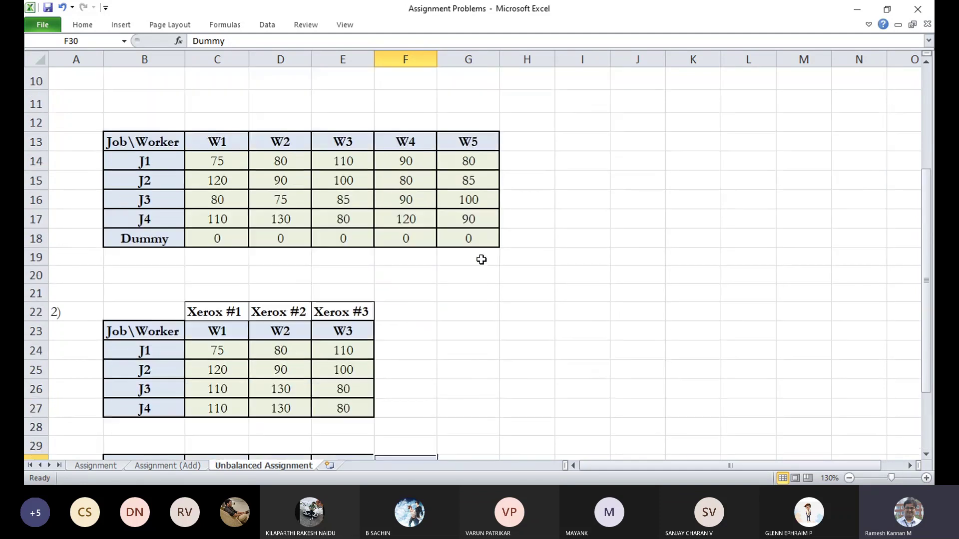